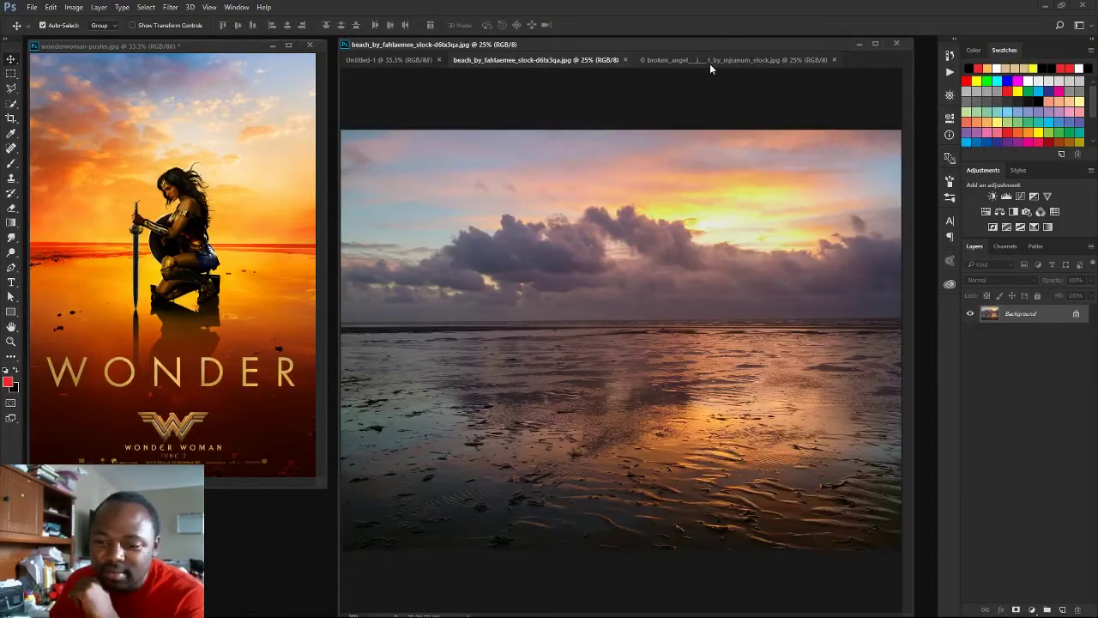
Drag the sunset beach photo from its tab into Untitled-1 as Layer 1
{"action": "left_click", "coordinate": [709, 62]}
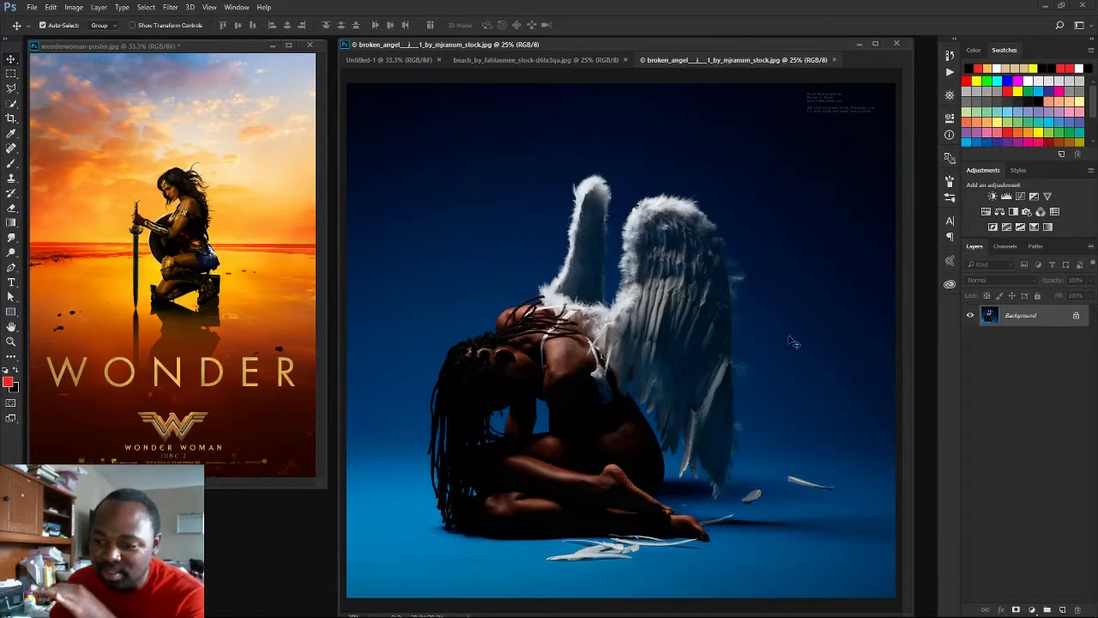
{"action": "left_click", "coordinate": [549, 60]}
{"action": "left_click", "coordinate": [734, 60]}
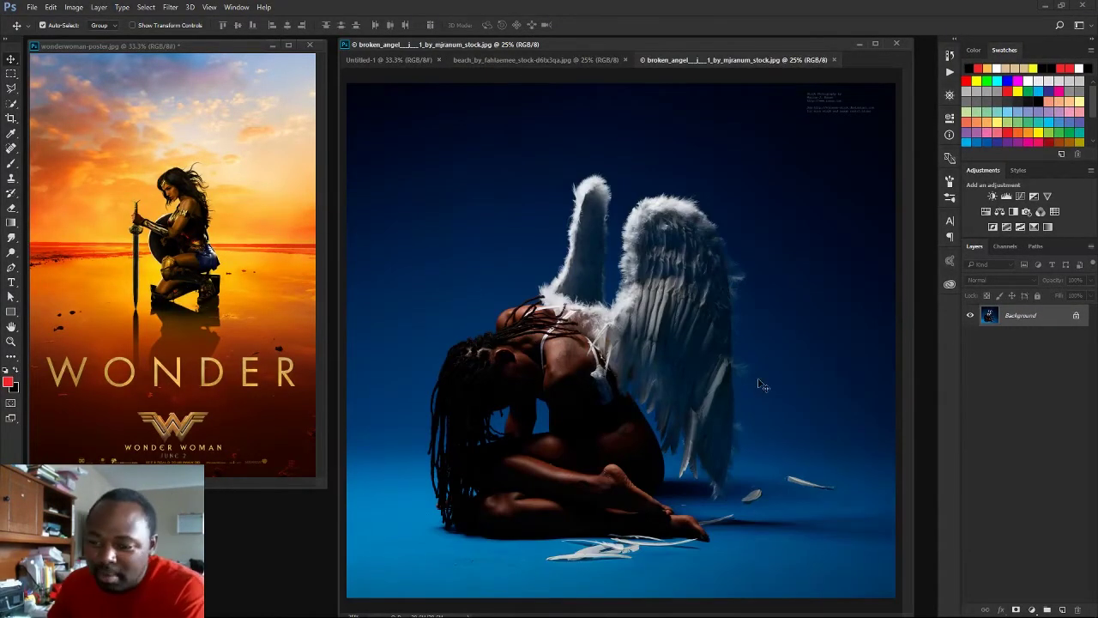
{"action": "left_click", "coordinate": [279, 324]}
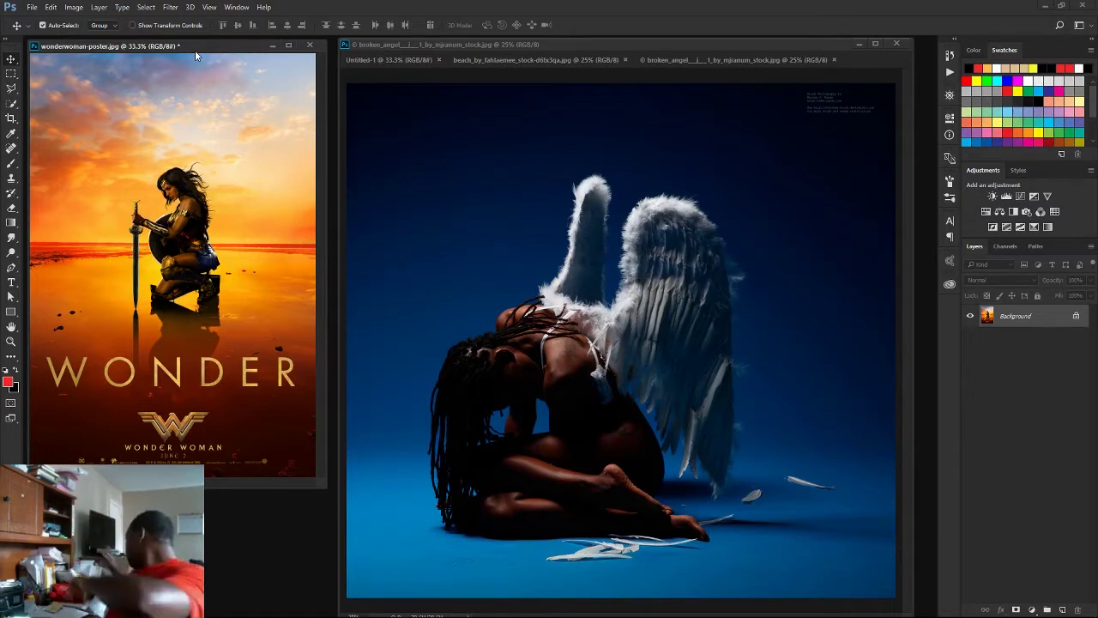
{"action": "left_click", "coordinate": [565, 59]}
{"action": "left_click_drag", "start_coordinate": [558, 203], "coordinate": [622, 306]}
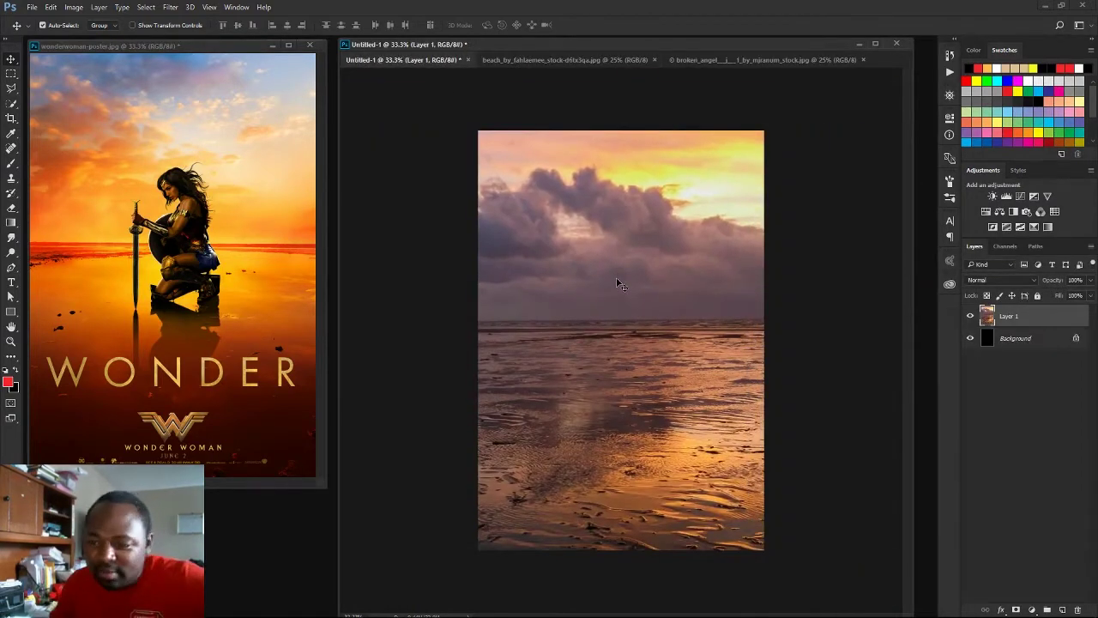
Nudge the beach photo up and add a Curves layer with an S-curve for contrast
{"action": "left_click_drag", "start_coordinate": [712, 307], "coordinate": [696, 296]}
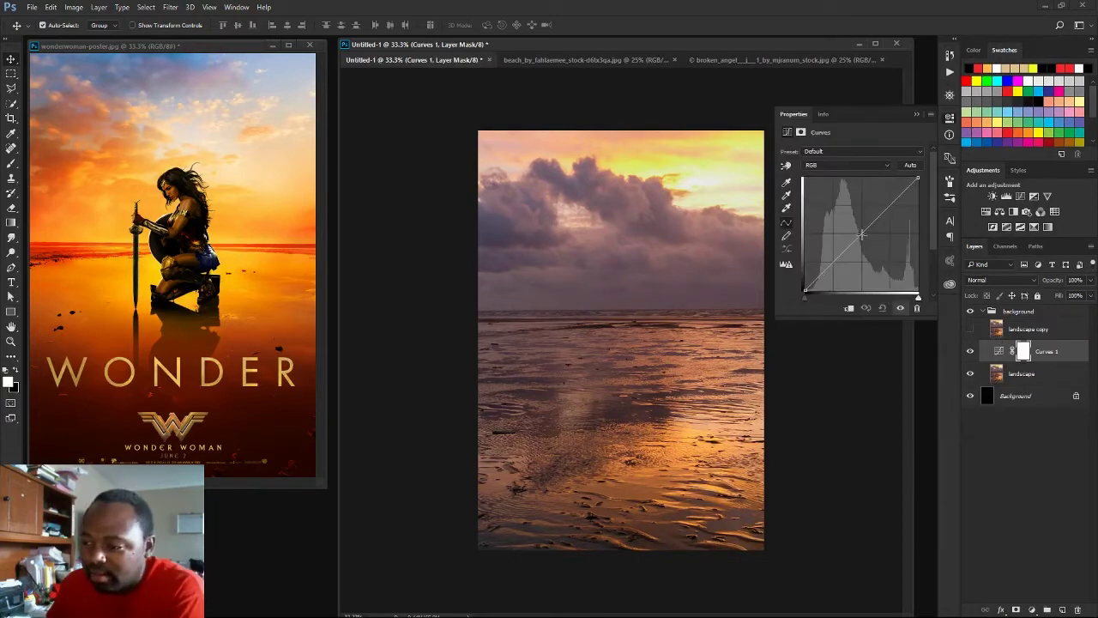
{"action": "left_click_drag", "start_coordinate": [834, 262], "coordinate": [835, 271]}
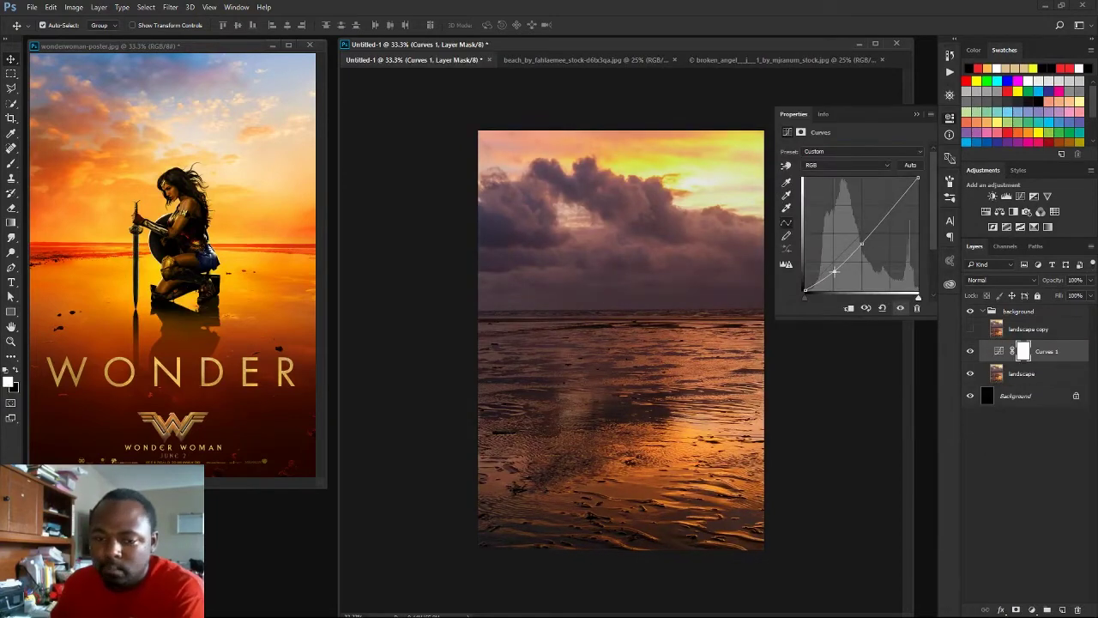
{"action": "left_click_drag", "start_coordinate": [889, 208], "coordinate": [889, 204]}
{"action": "left_click", "coordinate": [916, 114]}
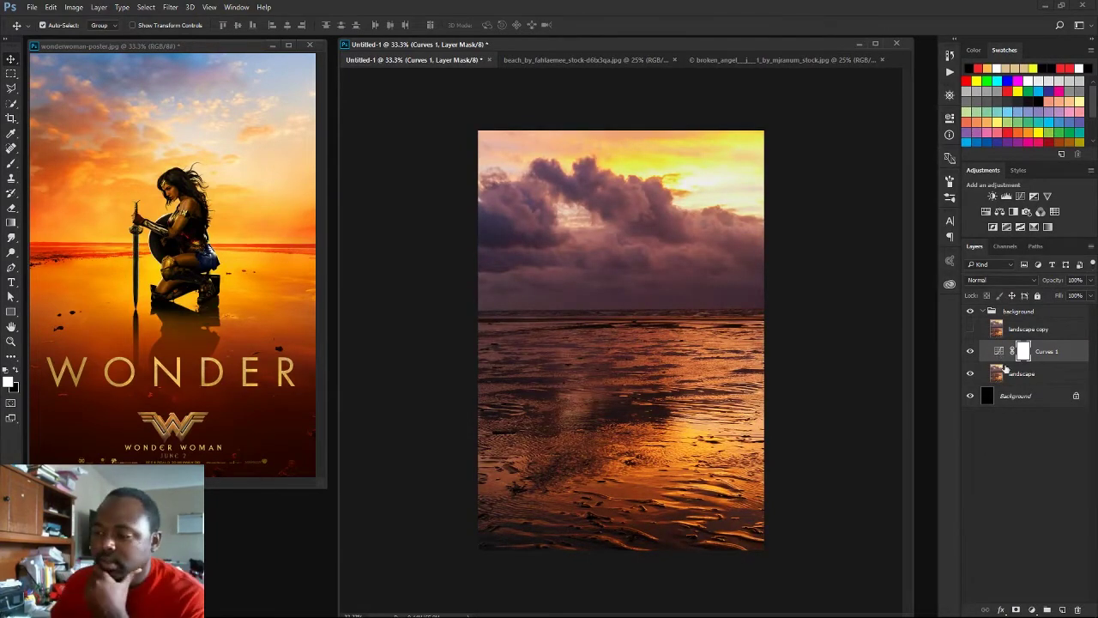
Add a second Curves layer, adjusting the Blue curve and raising Red shadows to warm the photo
{"action": "left_click", "coordinate": [1016, 196]}
{"action": "left_click", "coordinate": [844, 165]}
{"action": "left_click", "coordinate": [827, 196]}
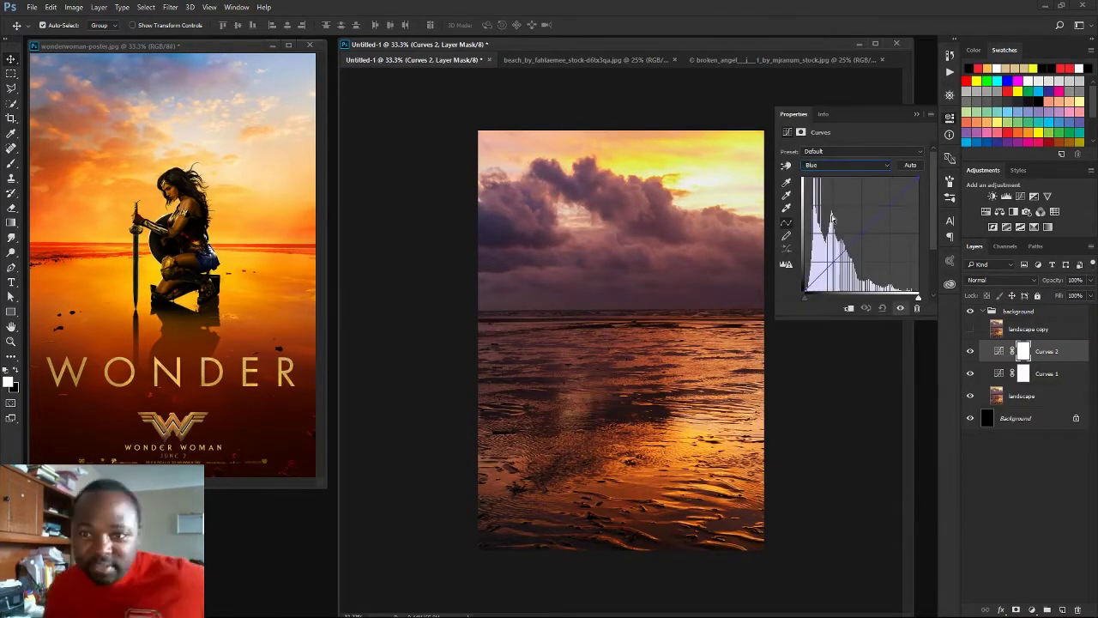
{"action": "left_click_drag", "start_coordinate": [892, 244], "coordinate": [916, 184]}
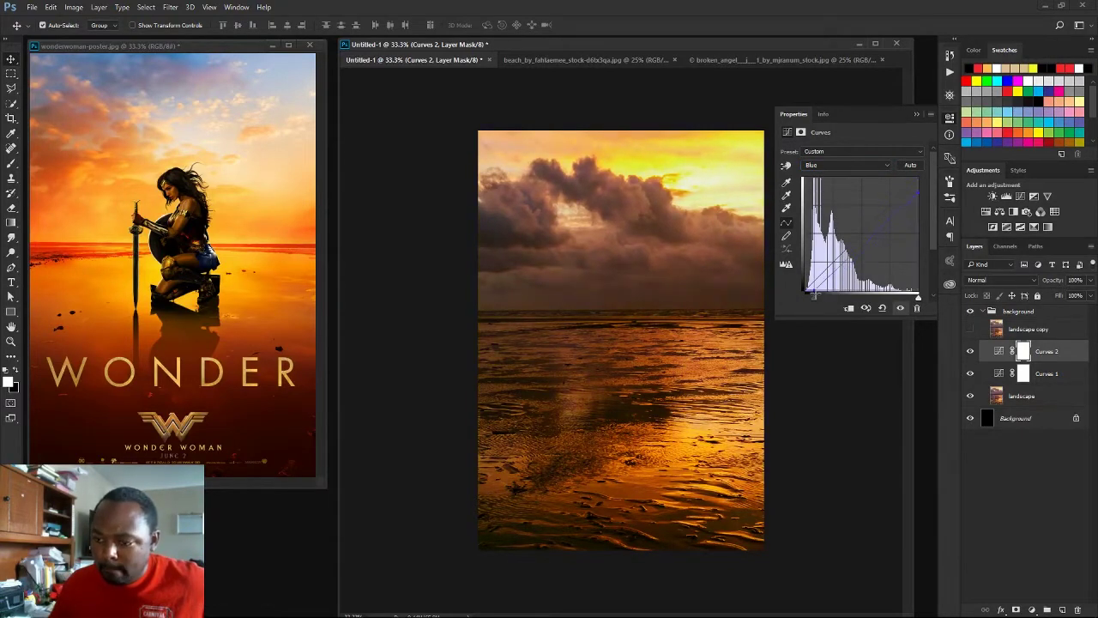
{"action": "left_click", "coordinate": [845, 165]}
{"action": "left_click", "coordinate": [828, 176]}
{"action": "left_click_drag", "start_coordinate": [805, 292], "coordinate": [794, 251]}
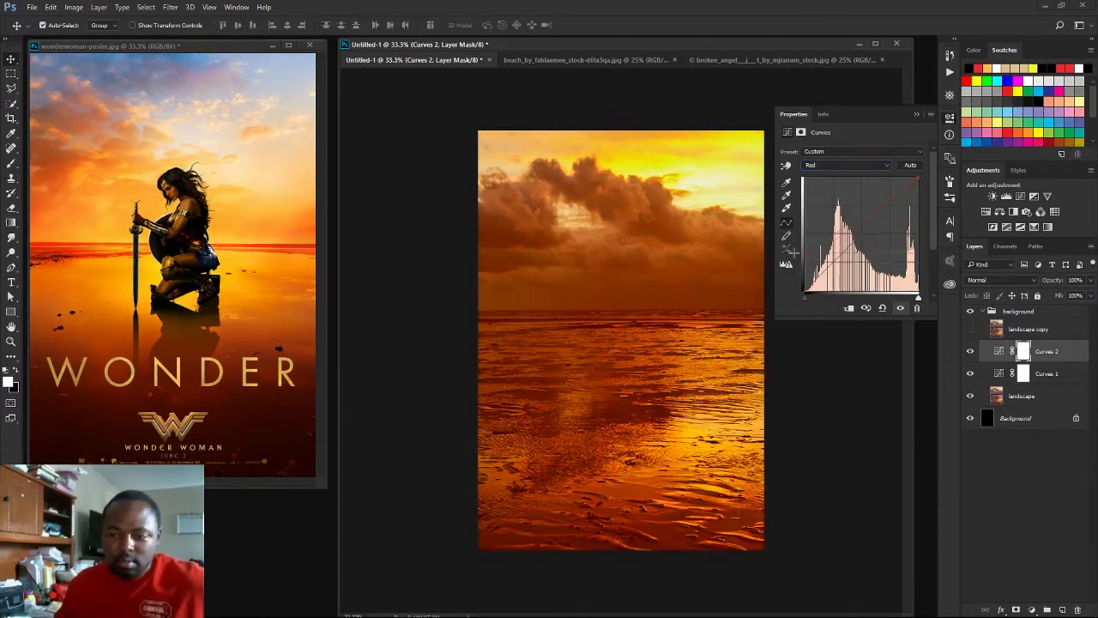
Darken the shadows on the main curve of Curves 1
{"action": "left_click", "coordinate": [916, 114]}
{"action": "double_click", "coordinate": [998, 373]}
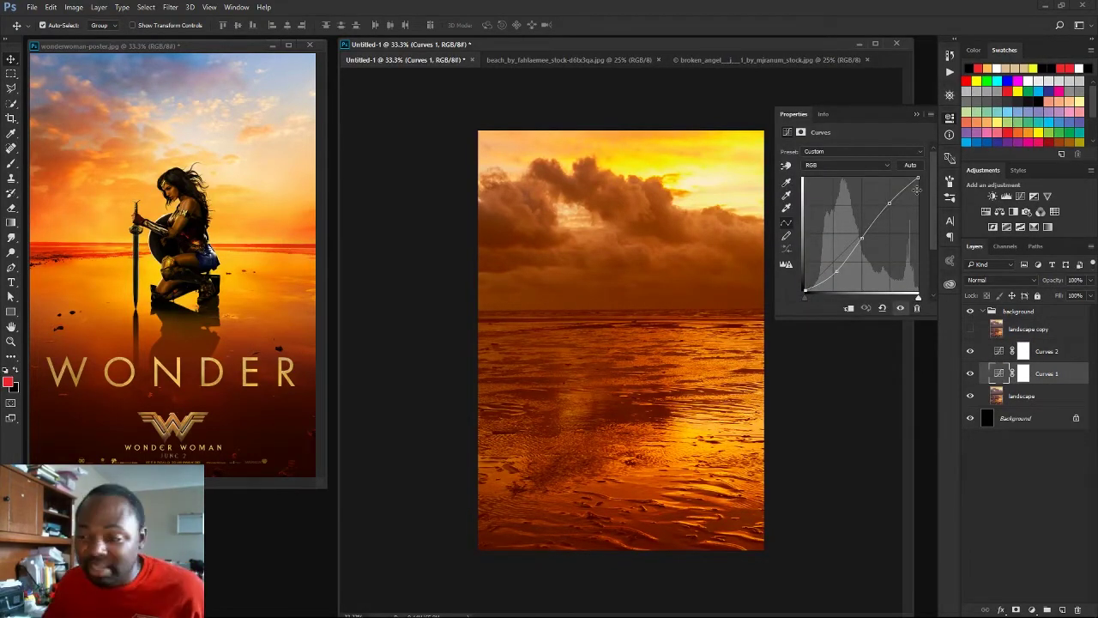
{"action": "left_click_drag", "start_coordinate": [806, 292], "coordinate": [829, 291]}
{"action": "left_click", "coordinate": [1072, 414]}
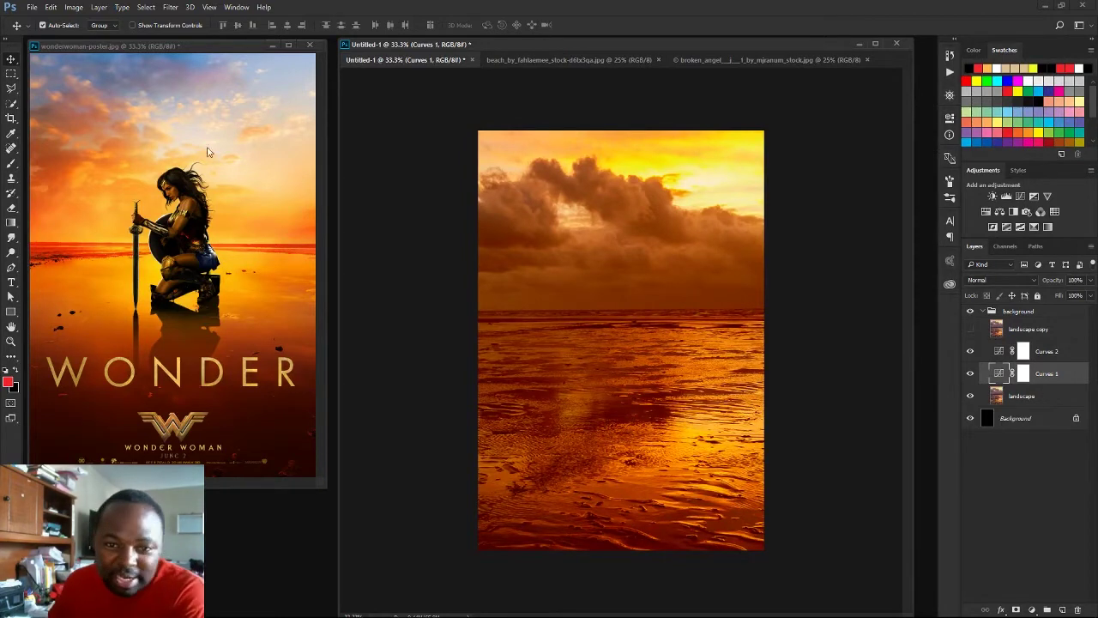
Show and select the landscape copy layer and give it a layer mask
{"action": "left_click", "coordinate": [970, 329]}
{"action": "left_click", "coordinate": [1038, 328]}
{"action": "left_click", "coordinate": [1015, 609]}
Drag a foreground-to-transparent gradient on the landscape copy mask, fading it over the lower beach
{"action": "key", "text": "g"}
{"action": "left_click", "coordinate": [68, 25]}
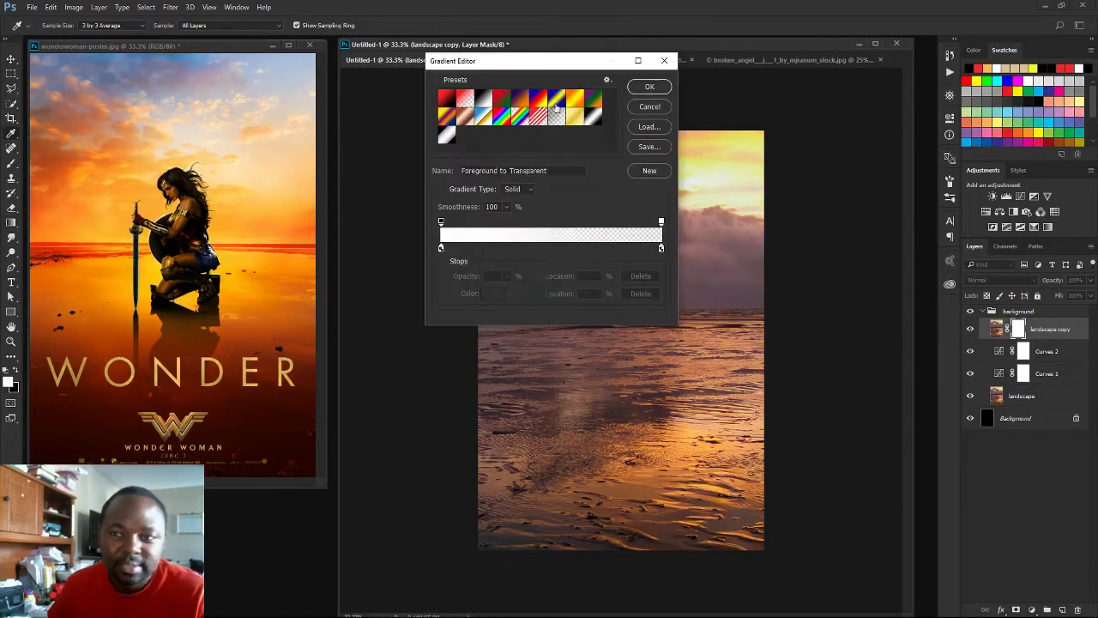
{"action": "left_click", "coordinate": [648, 89]}
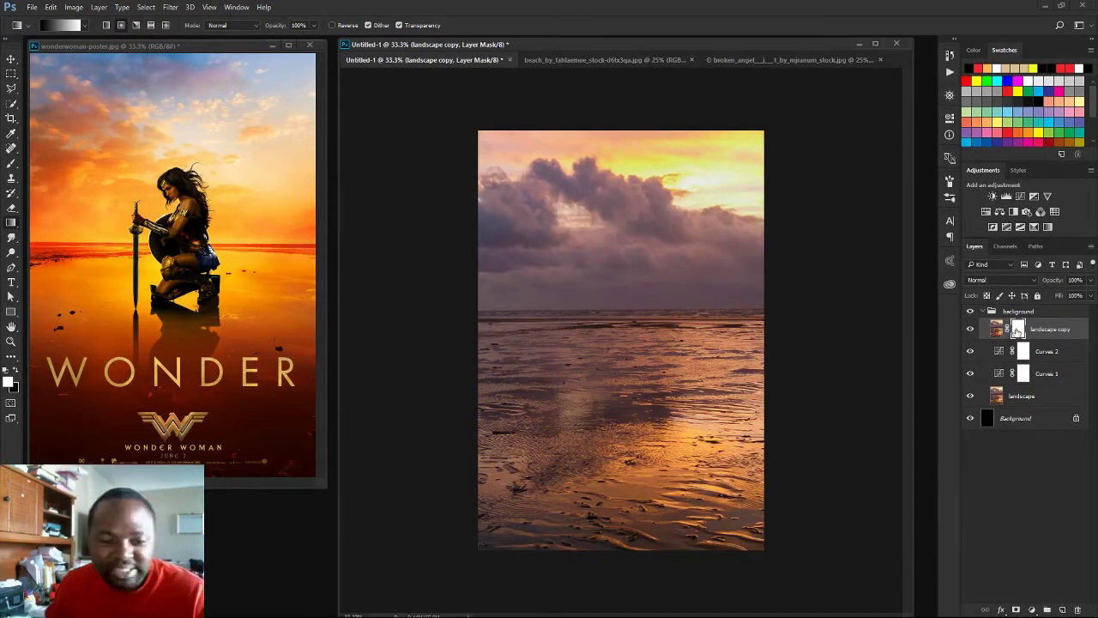
{"action": "left_click", "coordinate": [69, 25]}
{"action": "left_click", "coordinate": [647, 89]}
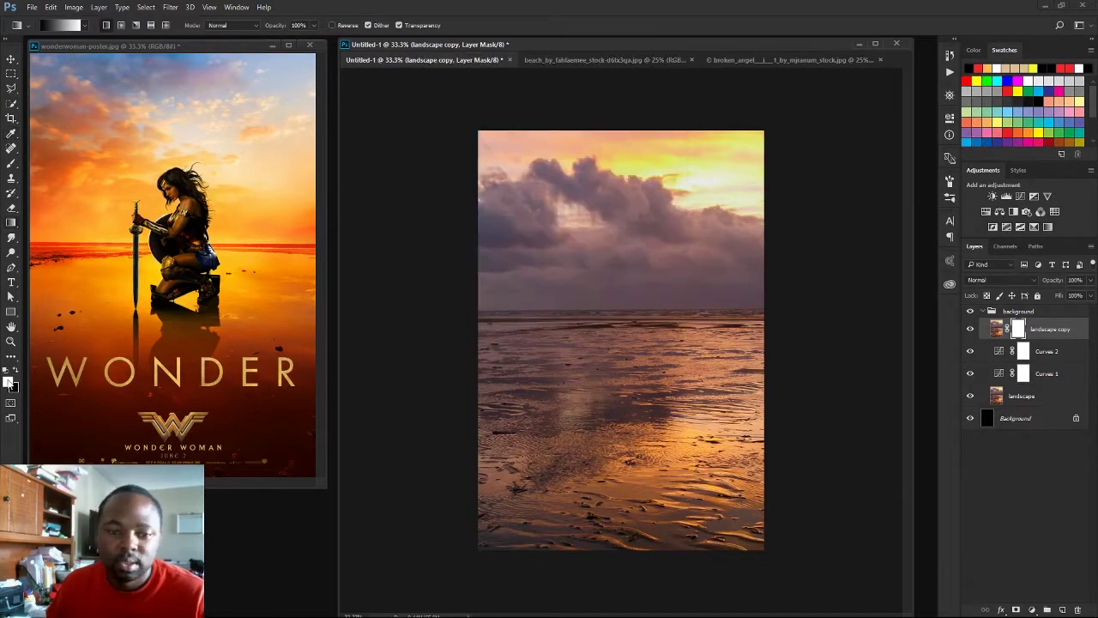
{"action": "left_click_drag", "start_coordinate": [635, 167], "coordinate": [787, 356]}
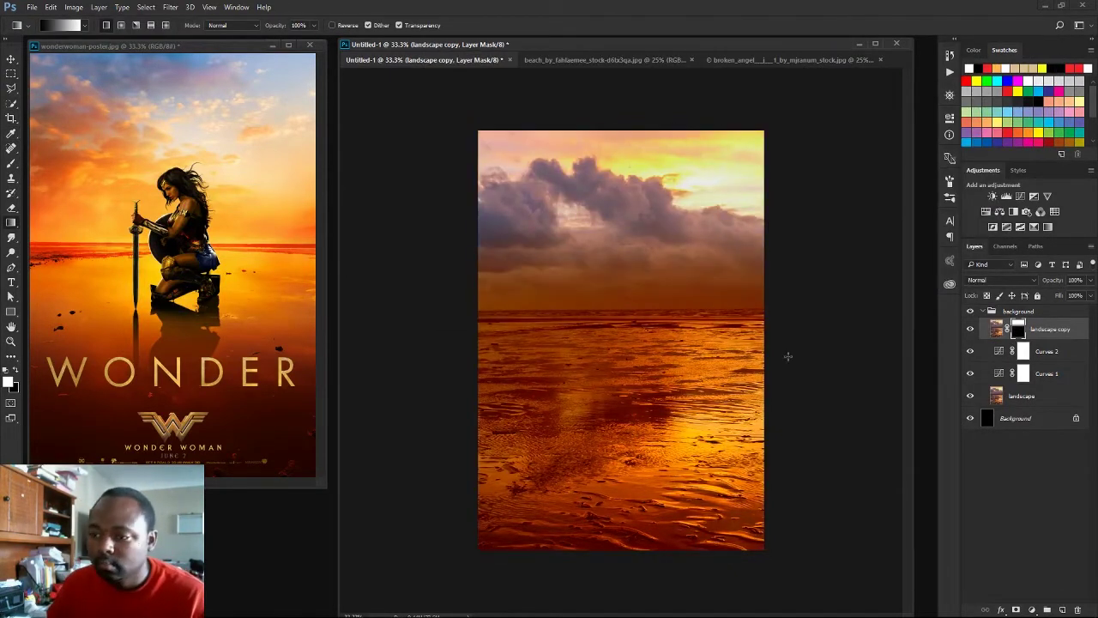
{"action": "left_click_drag", "start_coordinate": [629, 148], "coordinate": [605, 127]}
Target the landscape copy image and add a Color Balance adjustment layer
{"action": "left_click", "coordinate": [996, 335]}
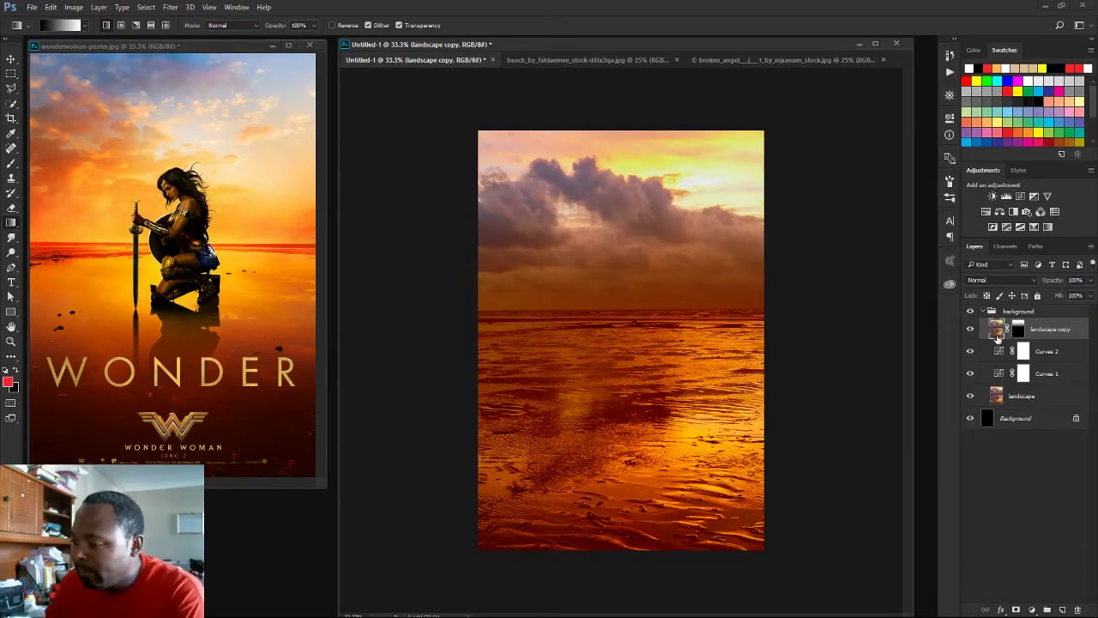
{"action": "key", "text": "ctrl+Tab"}
{"action": "key", "text": "ctrl+shift+Tab"}
Set Color Balance tones and clip the adjustment to the landscape copy below
{"action": "left_click", "coordinate": [999, 211]}
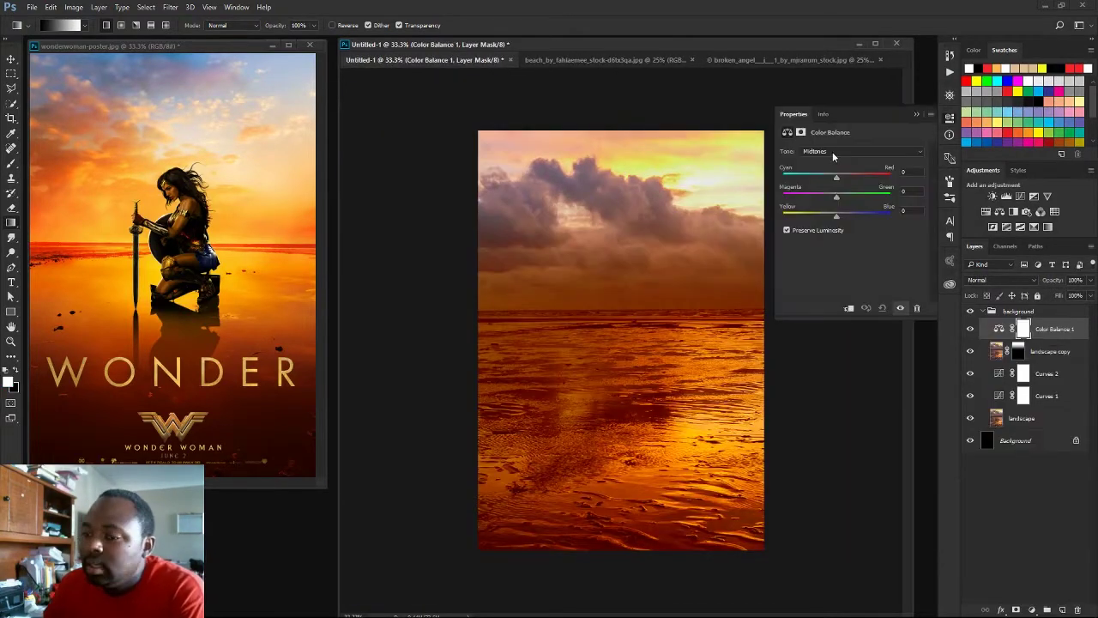
{"action": "left_click", "coordinate": [916, 115]}
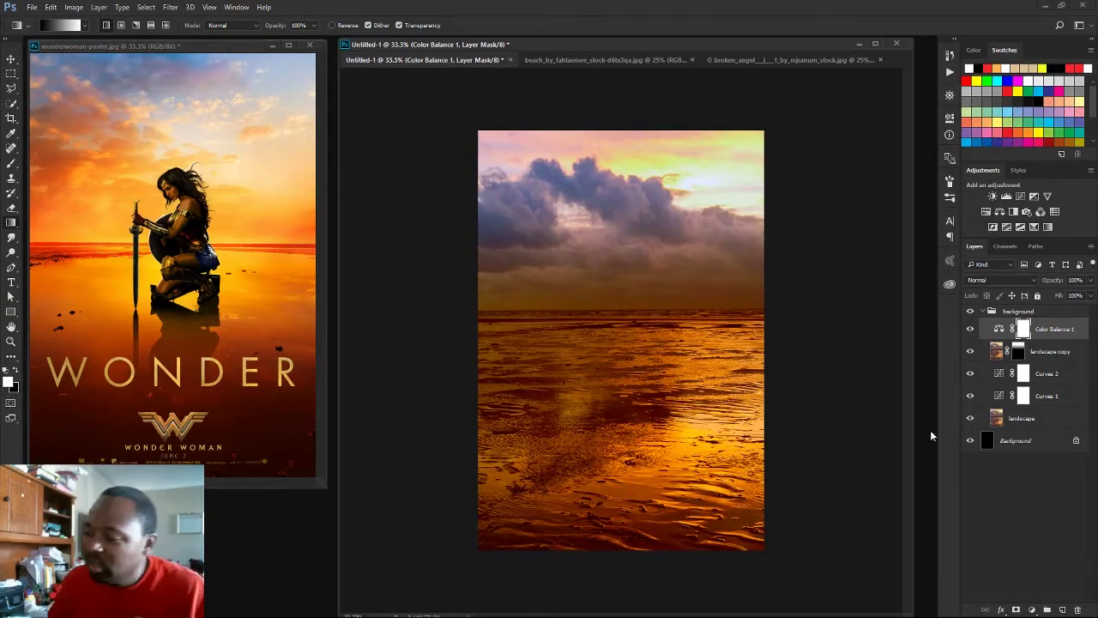
{"action": "left_click", "coordinate": [997, 341], "text": "alt"}
Add Curves 3, adjusting its Red, Green and Blue channels
{"action": "left_click", "coordinate": [1032, 609]}
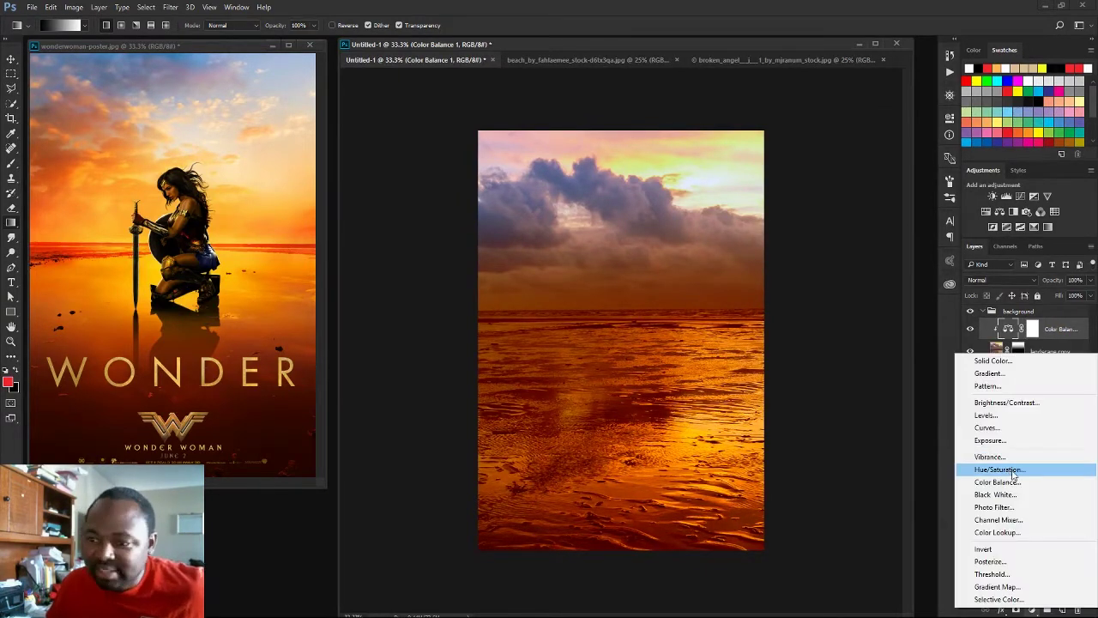
{"action": "left_click", "coordinate": [982, 426]}
{"action": "left_click", "coordinate": [844, 165]}
{"action": "left_click", "coordinate": [836, 178]}
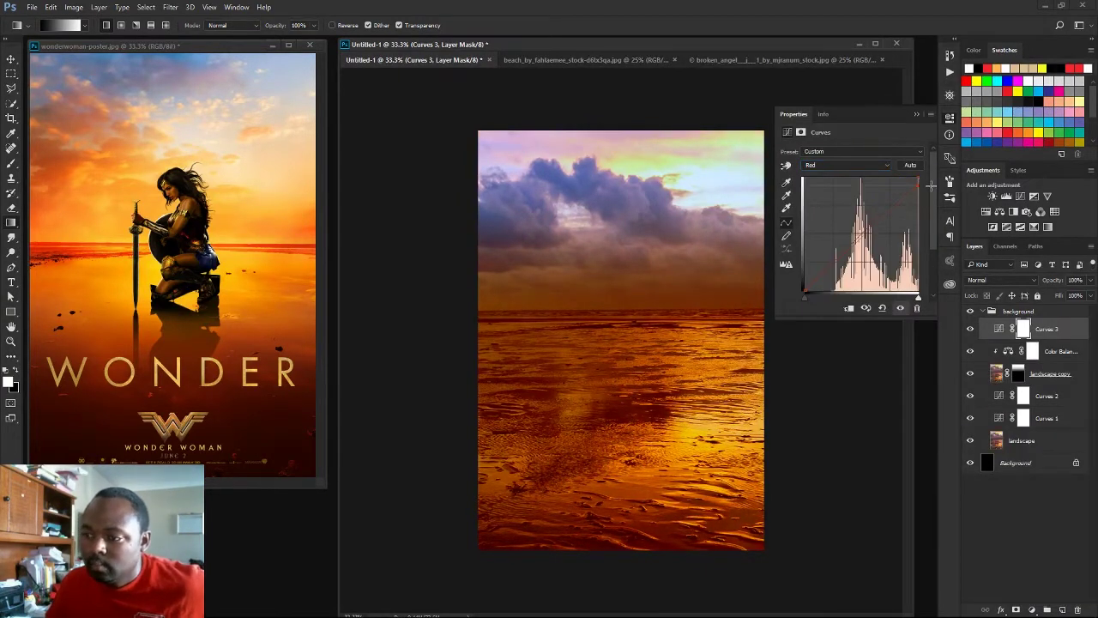
{"action": "left_click", "coordinate": [883, 164]}
{"action": "left_click", "coordinate": [883, 177]}
{"action": "left_click", "coordinate": [884, 164]}
{"action": "left_click", "coordinate": [887, 178]}
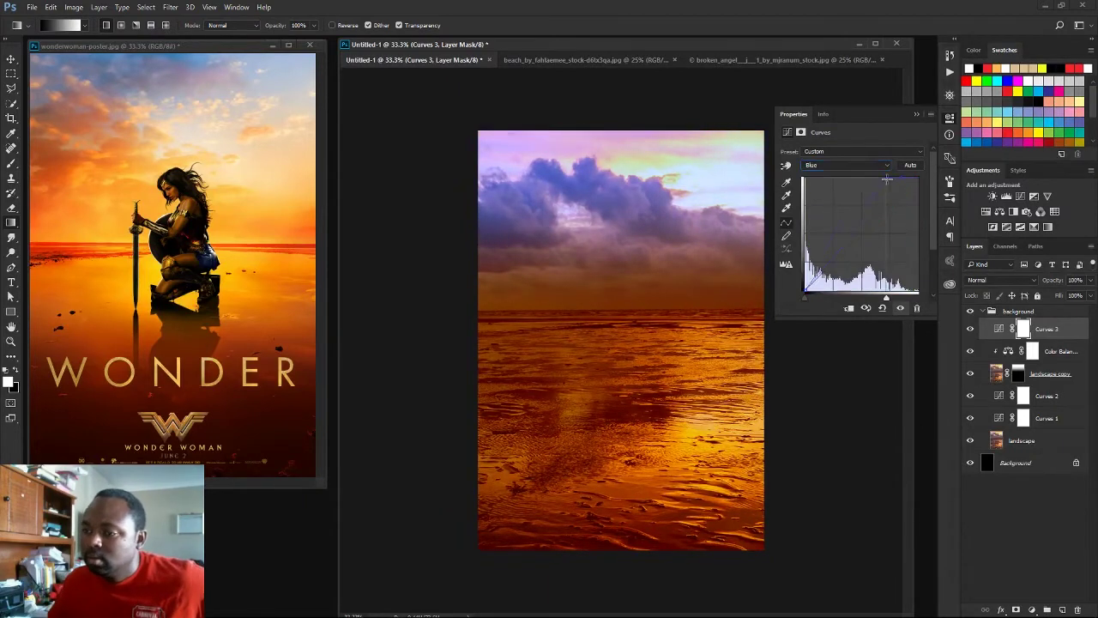
{"action": "left_click", "coordinate": [976, 329]}
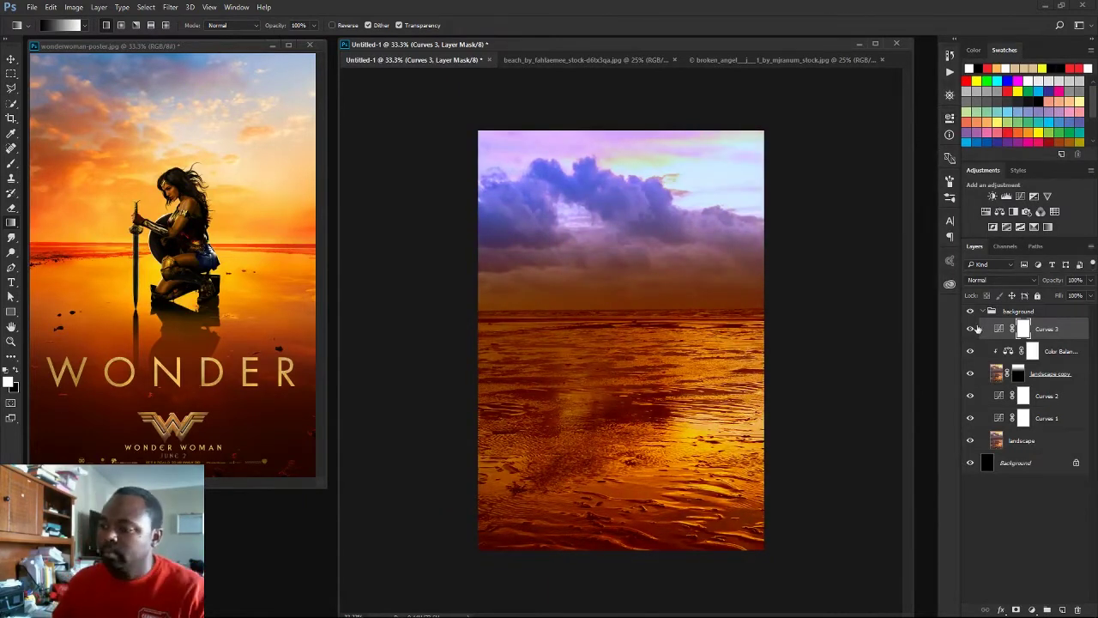
Paint the Curves 3 mask, then bend its Green curve to tint the sky
{"action": "key", "text": "b"}
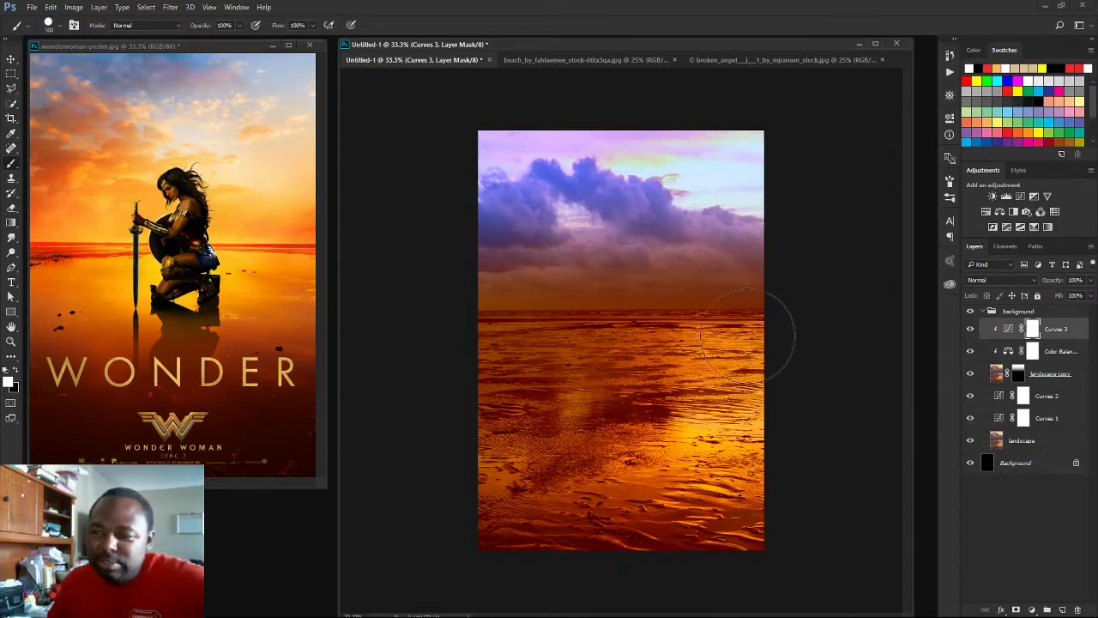
{"action": "key", "text": "v"}
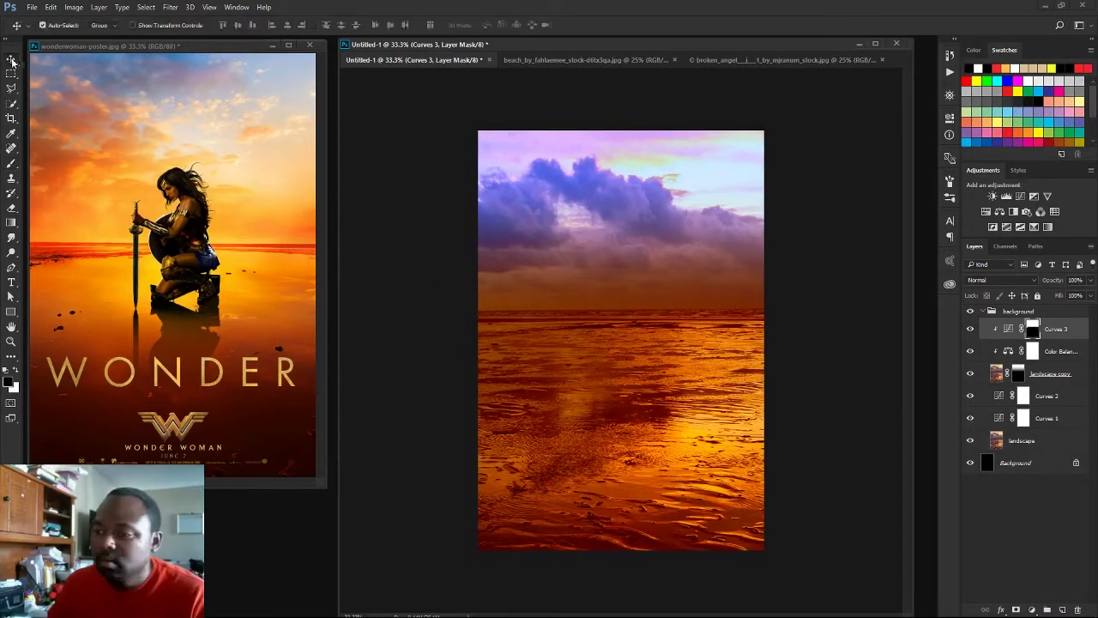
{"action": "double_click", "coordinate": [1008, 328]}
{"action": "left_click_drag", "start_coordinate": [858, 237], "coordinate": [858, 221]}
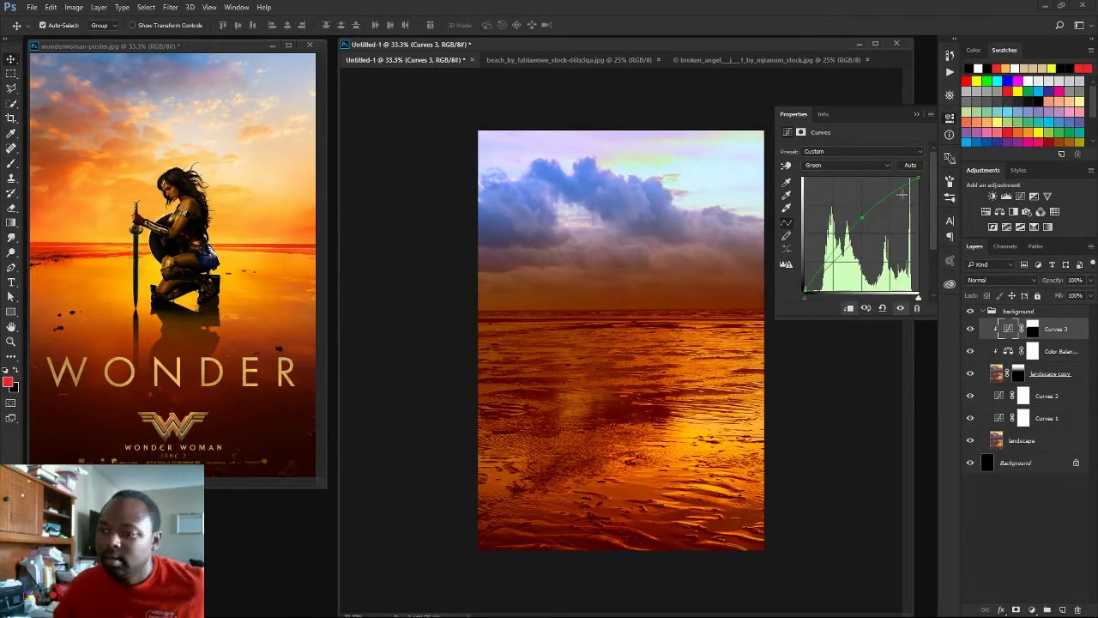
Stamp all visible layers into landscape copy 2 and toggle the background group to compare
{"action": "key", "text": "ctrl+alt+shift+e"}
{"action": "left_click", "coordinate": [993, 310]}
{"action": "left_click", "coordinate": [970, 311]}
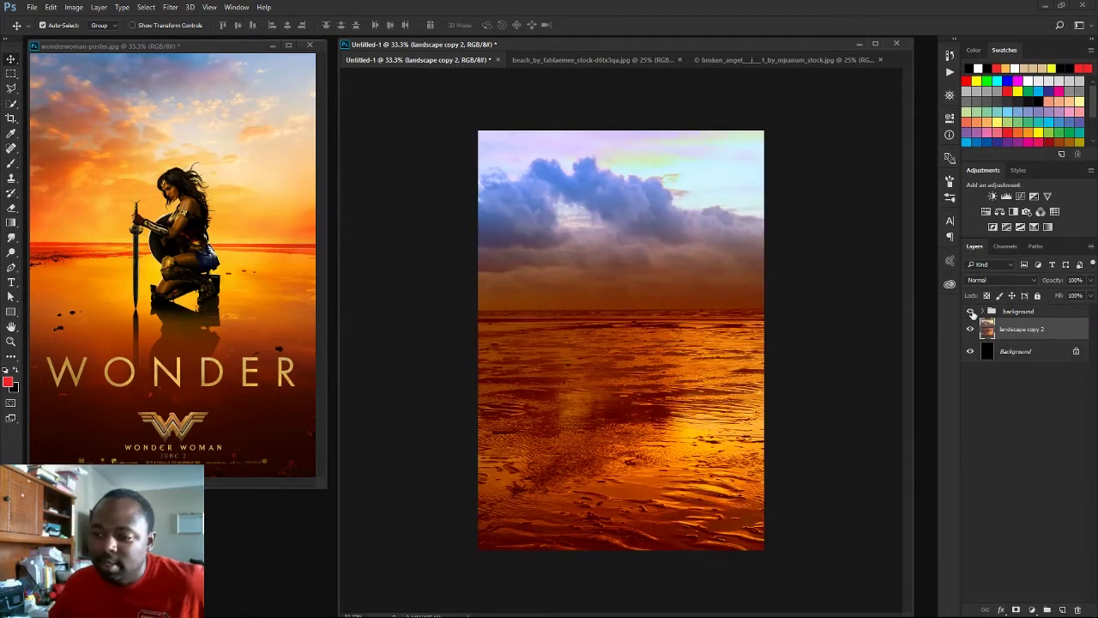
{"action": "left_click", "coordinate": [970, 311]}
{"action": "left_click", "coordinate": [970, 310]}
{"action": "left_click", "coordinate": [993, 310]}
Add a second Color Balance adjustment layer
{"action": "left_click", "coordinate": [1007, 331]}
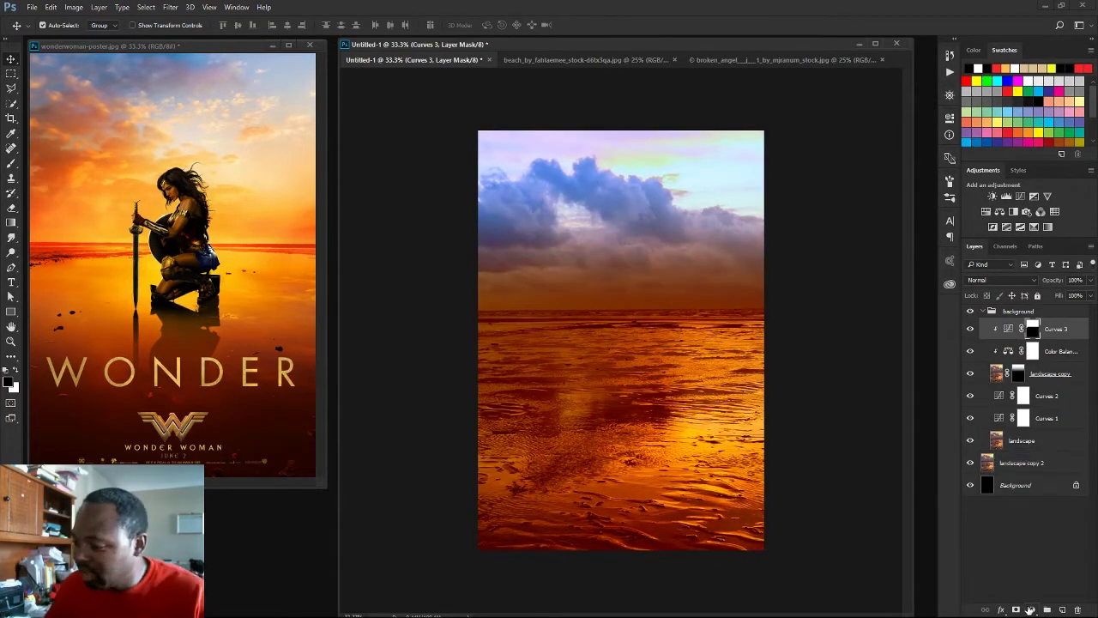
{"action": "left_click", "coordinate": [1013, 211]}
{"action": "left_click", "coordinate": [916, 114]}
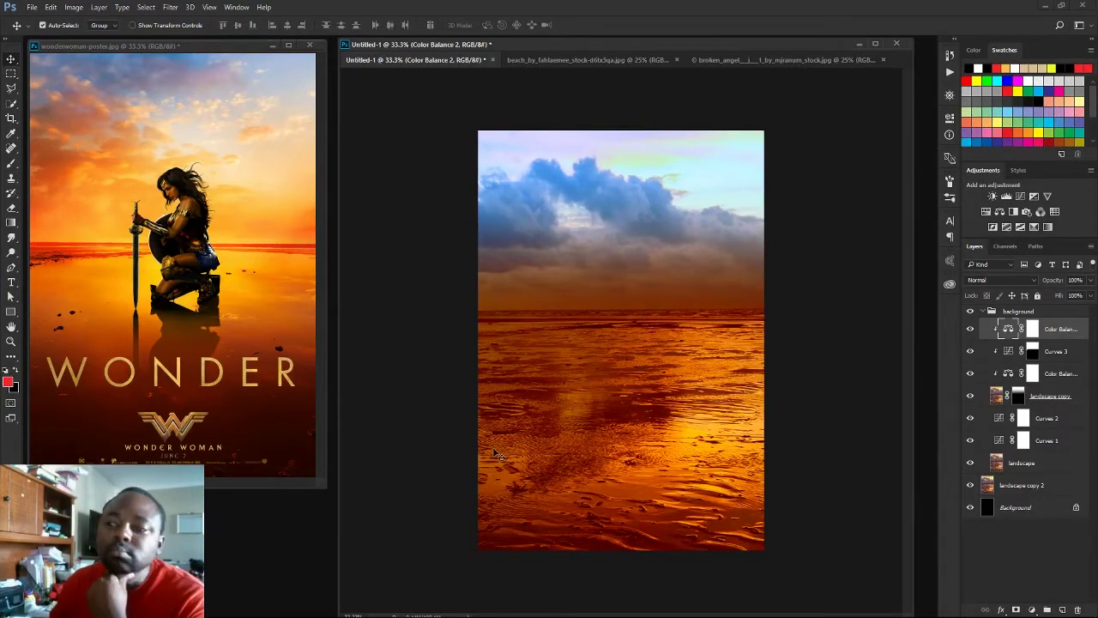
Create a 'glow' layer and paint an orange soft-brush glow at the horizon
{"action": "key", "text": "ctrl+shift+n"}
{"action": "type", "text": "glow"}
{"action": "key", "text": "Return"}
{"action": "left_click", "coordinate": [7, 382]}
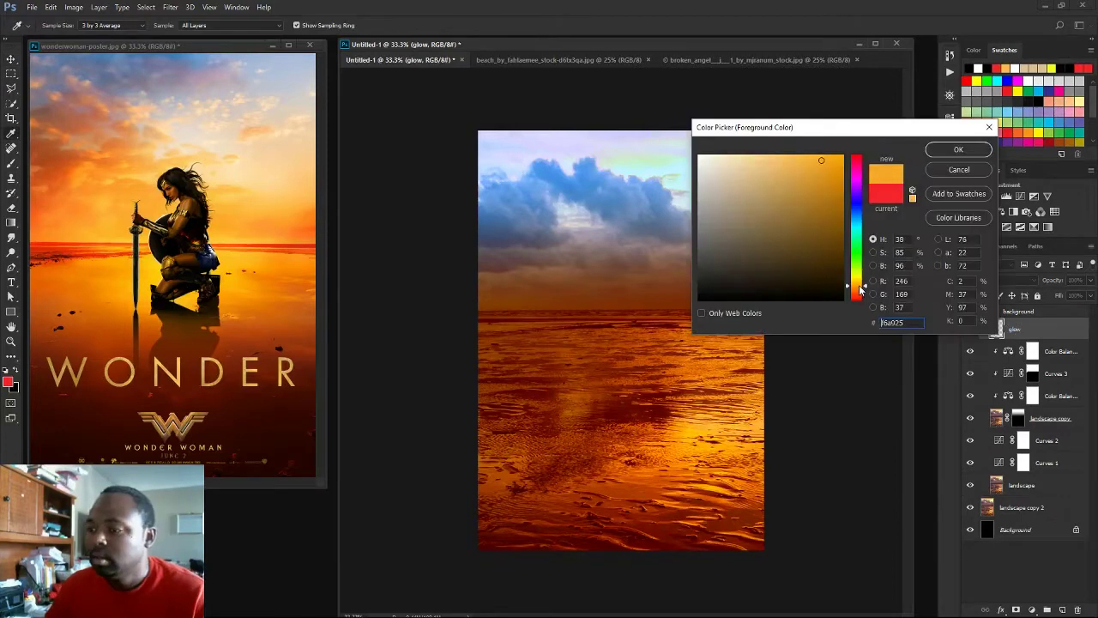
{"action": "left_click", "coordinate": [961, 149]}
{"action": "right_click", "coordinate": [11, 165]}
{"action": "left_click", "coordinate": [58, 163]}
{"action": "left_click", "coordinate": [49, 25]}
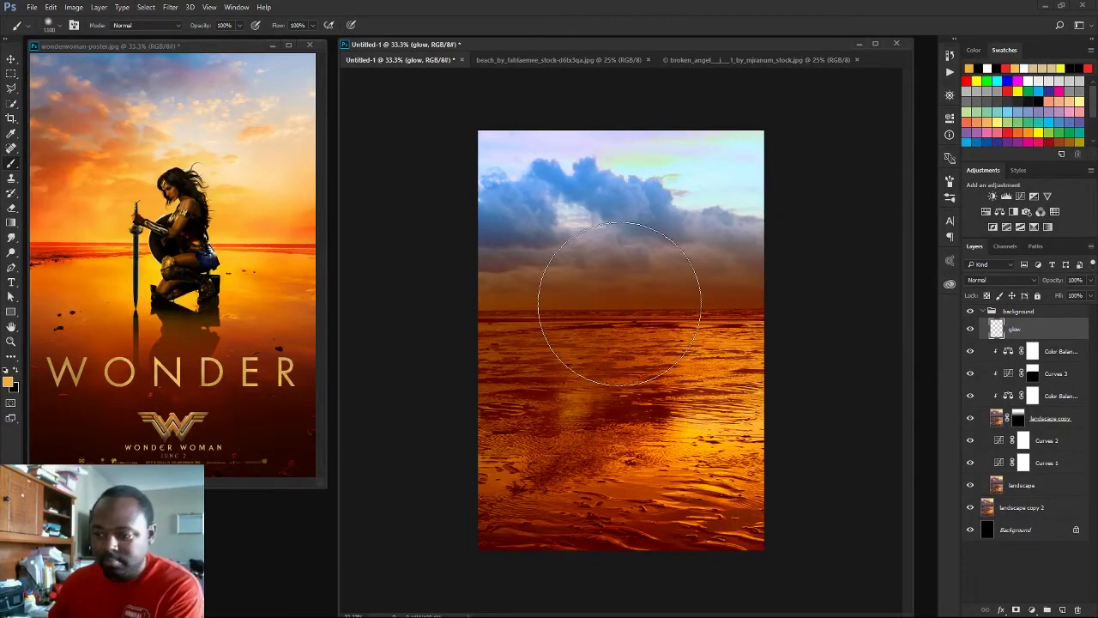
{"action": "left_click", "coordinate": [619, 287]}
Set the glow layer's blend mode to Linear Light
{"action": "key", "text": "v"}
{"action": "left_click", "coordinate": [1001, 280]}
{"action": "left_click", "coordinate": [982, 392]}
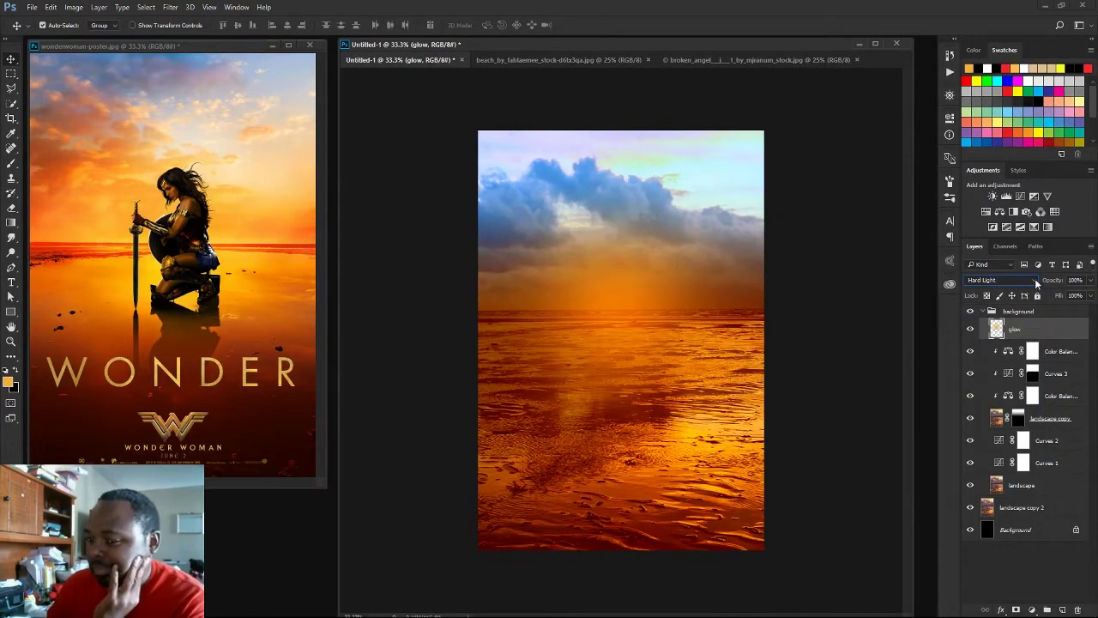
{"action": "left_click", "coordinate": [1033, 279]}
{"action": "left_click", "coordinate": [988, 417]}
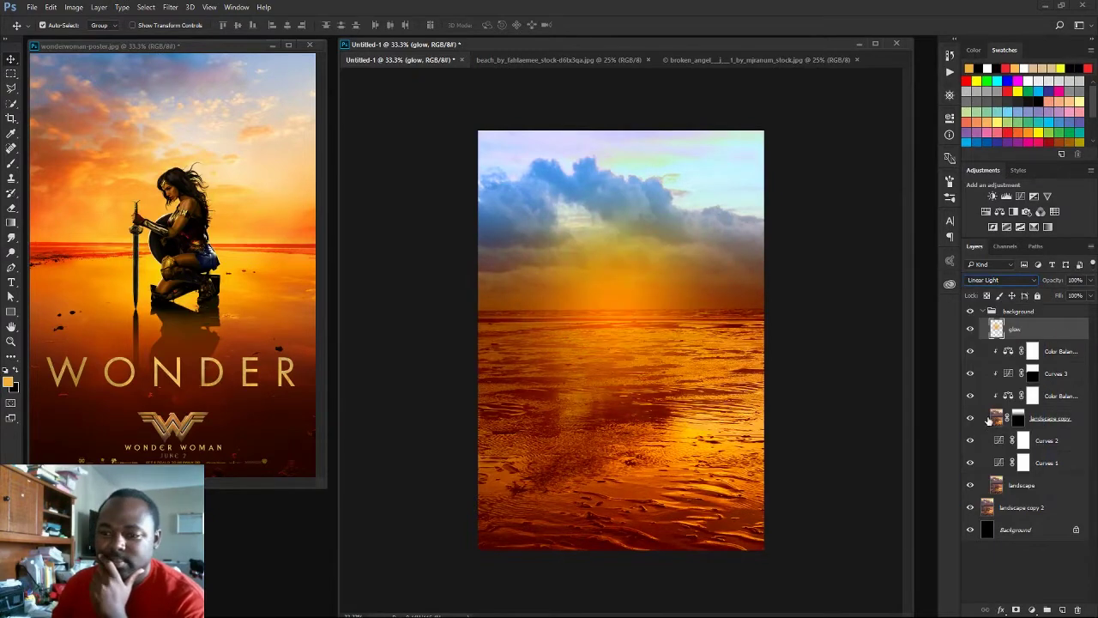
Paint a red glow over the left clouds on a new layer, blended as Overlay
{"action": "key", "text": "ctrl+u"}
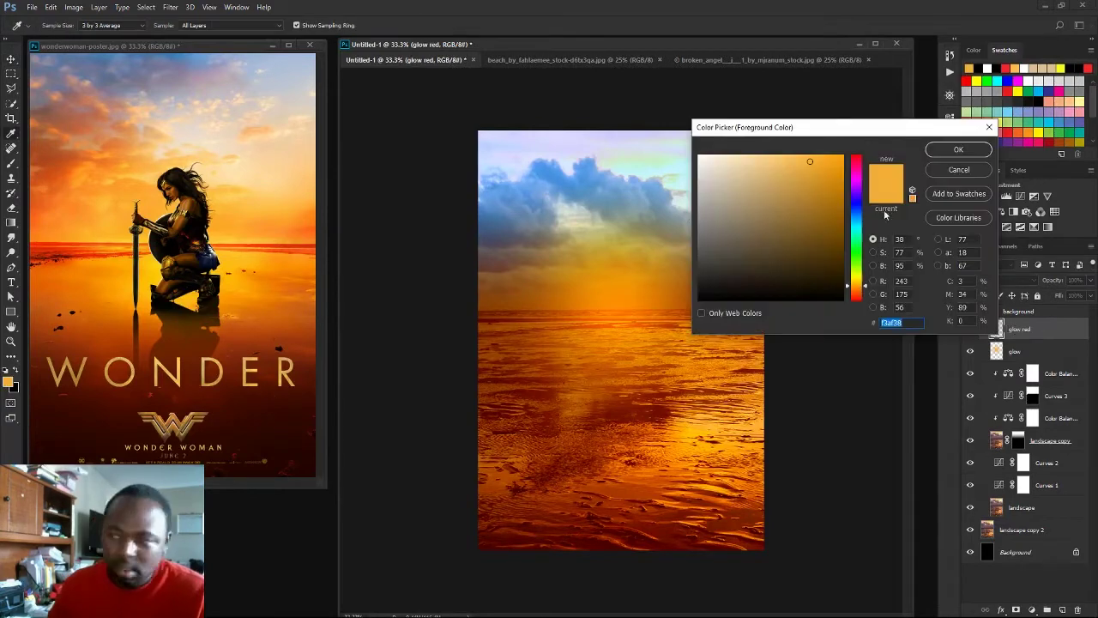
{"action": "left_click", "coordinate": [855, 159]}
{"action": "key", "text": "Return"}
{"action": "left_click_drag", "start_coordinate": [506, 225], "coordinate": [549, 236]}
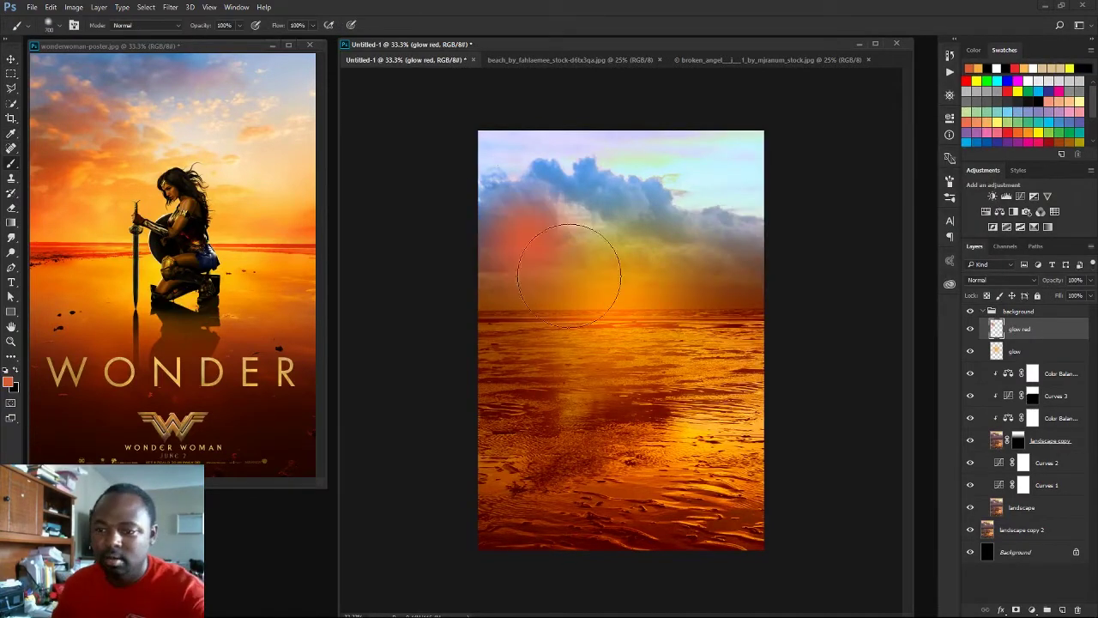
{"action": "key", "text": "v"}
{"action": "left_click", "coordinate": [1000, 279]}
{"action": "left_click", "coordinate": [995, 377]}
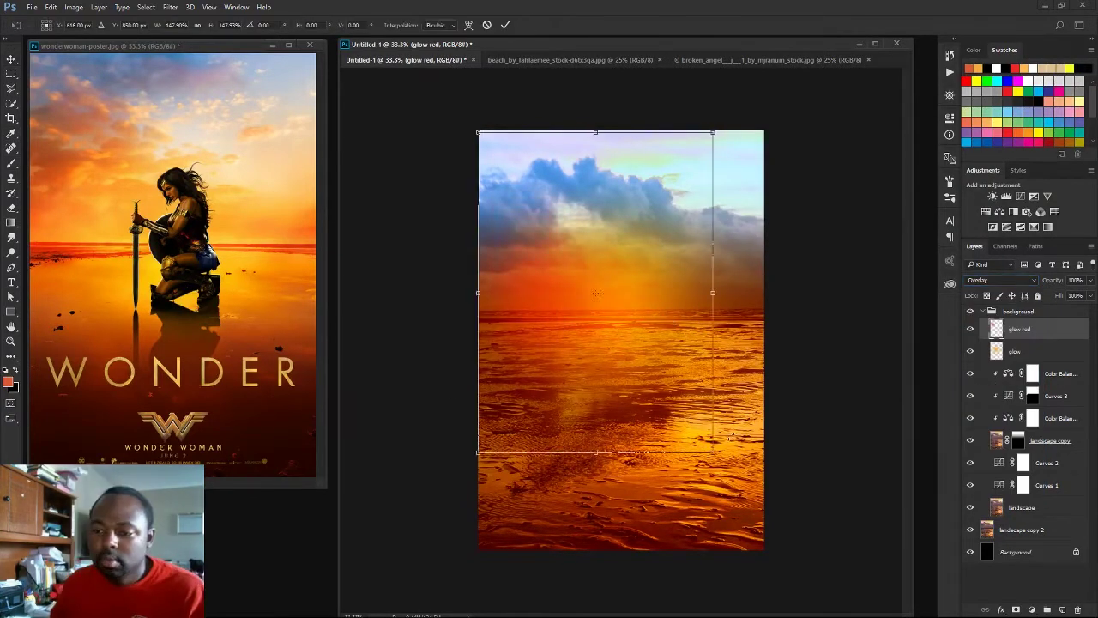
Resize the red glow and try a duplicate moved across the sky, then delete it
{"action": "key", "text": "ctrl+b"}
{"action": "key", "text": "Return"}
{"action": "key", "text": "ctrl+j"}
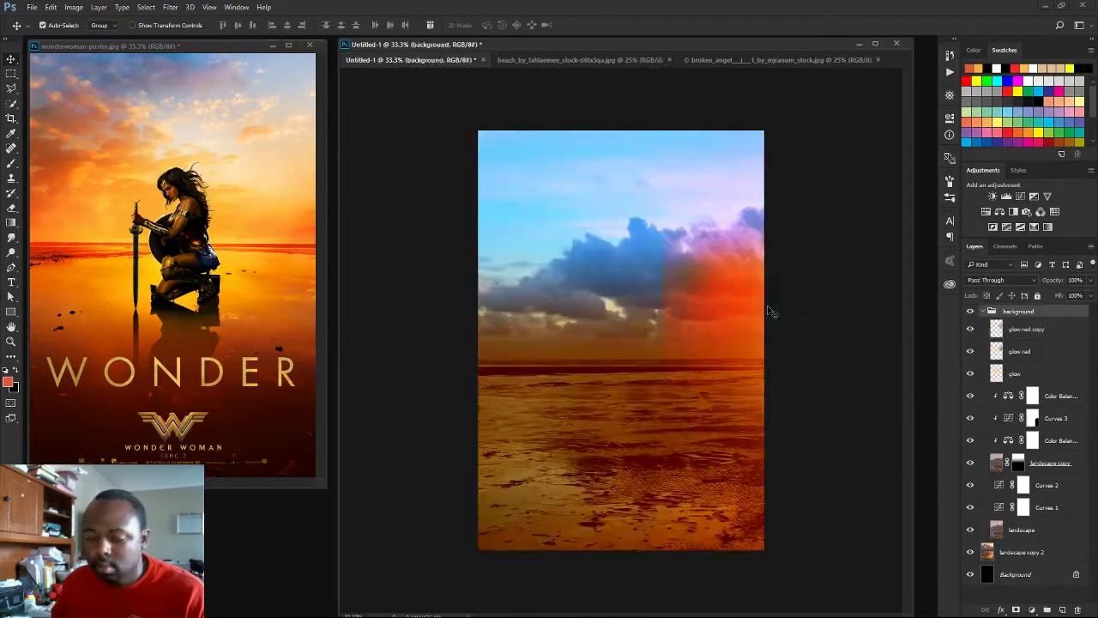
{"action": "key", "text": "alt+shift+s"}
{"action": "left_click_drag", "start_coordinate": [712, 257], "coordinate": [737, 258]}
{"action": "key", "text": "Delete"}
Add a new orange Screen-blended layer and duplicate the glow to brighten it
{"action": "key", "text": "ctrl+shift+alt+n"}
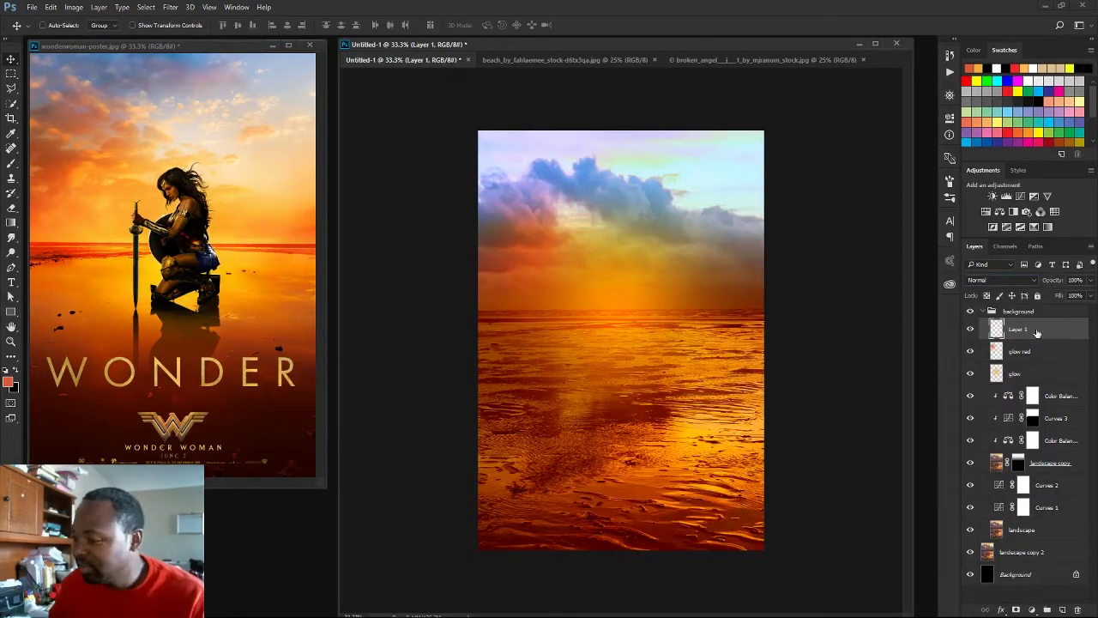
{"action": "left_click", "coordinate": [11, 163]}
{"action": "left_click", "coordinate": [8, 382]}
{"action": "left_click", "coordinate": [793, 206]}
{"action": "left_click", "coordinate": [958, 147]}
{"action": "left_click", "coordinate": [999, 280]}
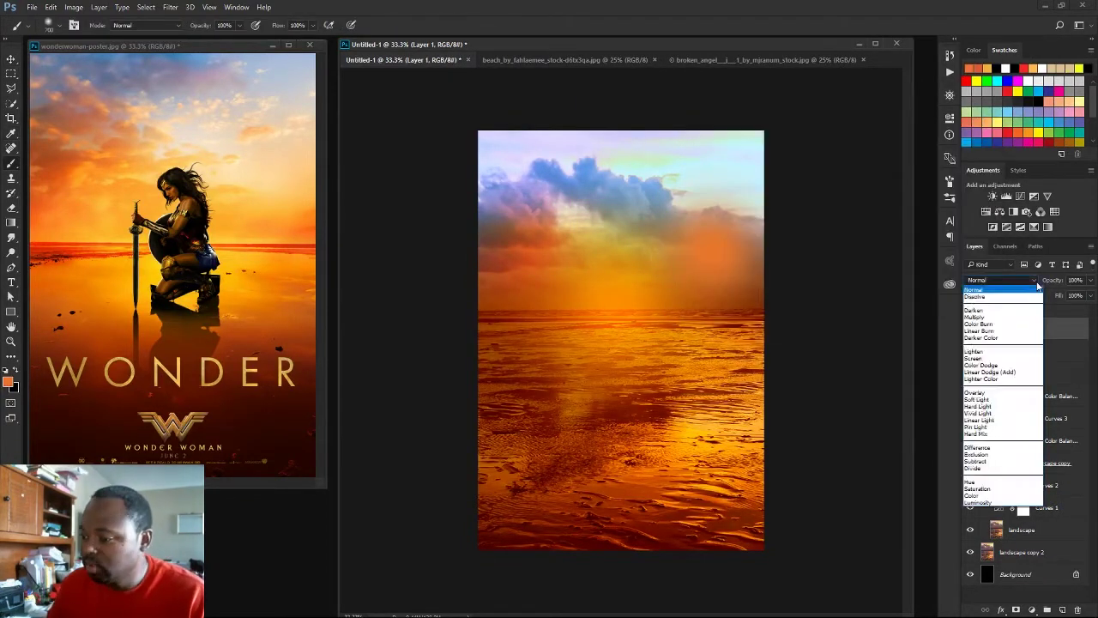
{"action": "left_click", "coordinate": [1016, 367]}
{"action": "left_click", "coordinate": [1017, 367]}
{"action": "key", "text": "ctrl+j"}
Reposition the glow copy at the horizon and raise the red glow, setting it to Soft Light
{"action": "key", "text": "v"}
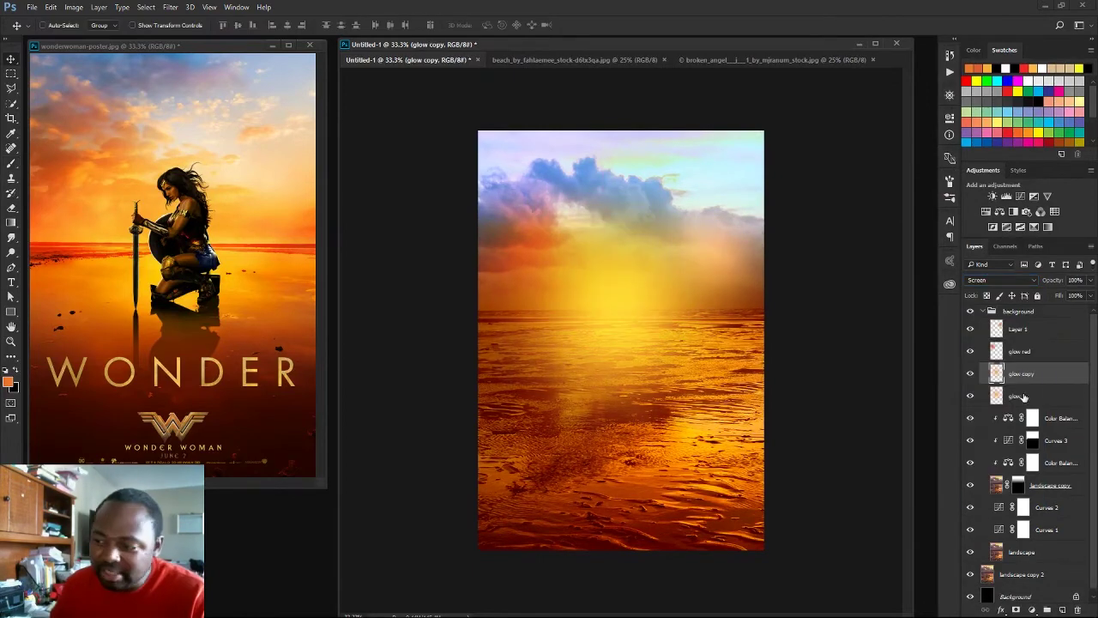
{"action": "left_click_drag", "start_coordinate": [583, 397], "coordinate": [649, 308]}
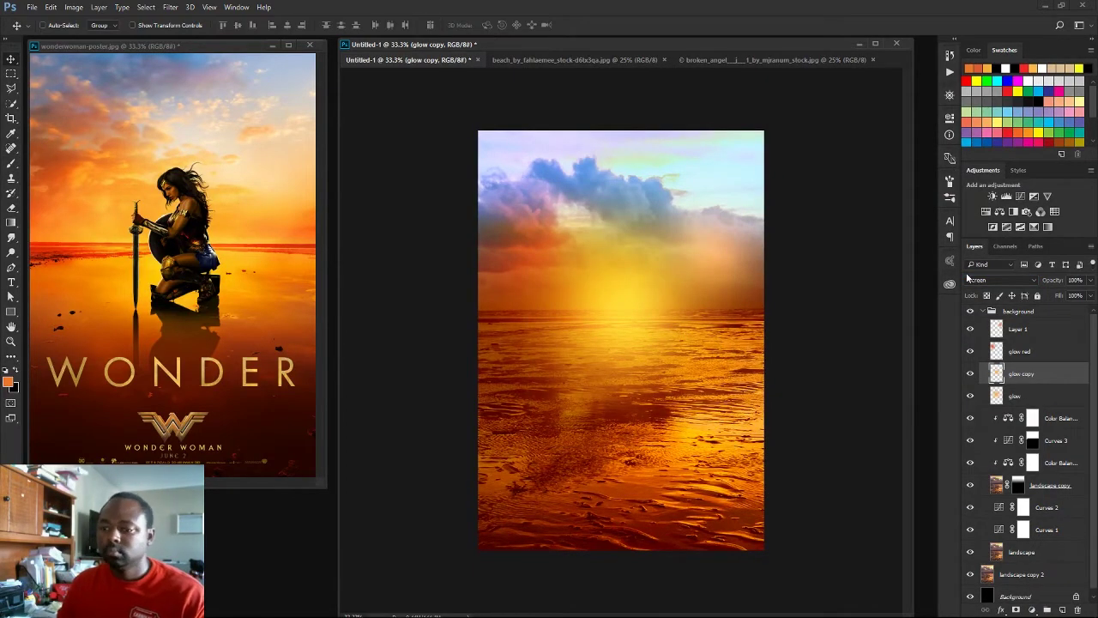
{"action": "left_click_drag", "start_coordinate": [552, 348], "coordinate": [552, 283]}
{"action": "left_click", "coordinate": [1000, 280]}
{"action": "left_click", "coordinate": [987, 295]}
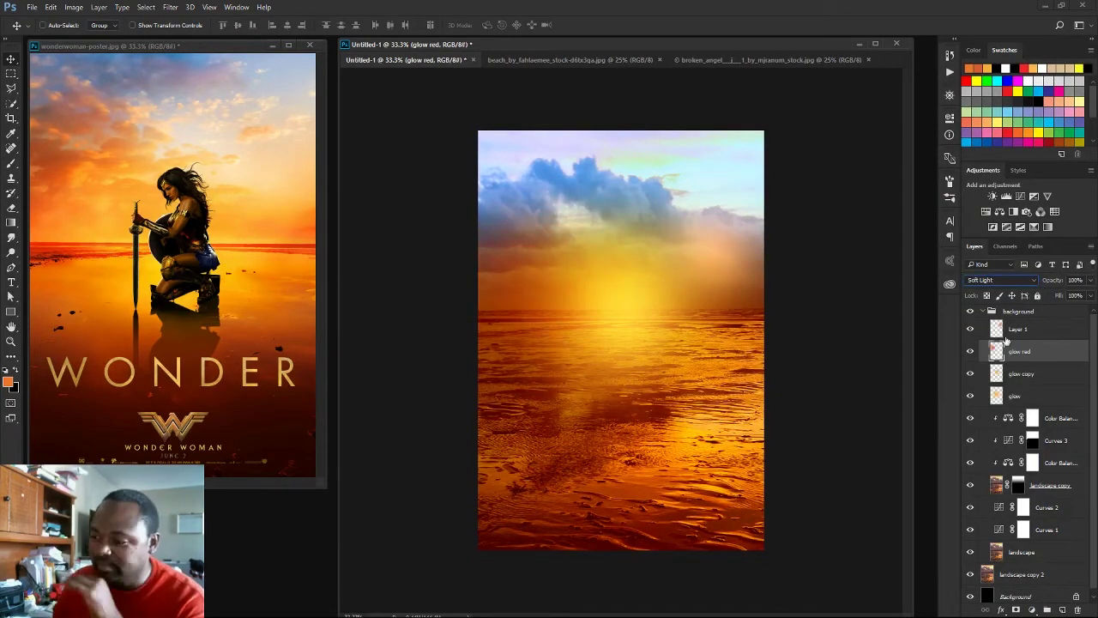
{"action": "left_click", "coordinate": [992, 310]}
{"action": "key", "text": "ctrl+Tab"}
{"action": "key", "text": "ctrl+Tab"}
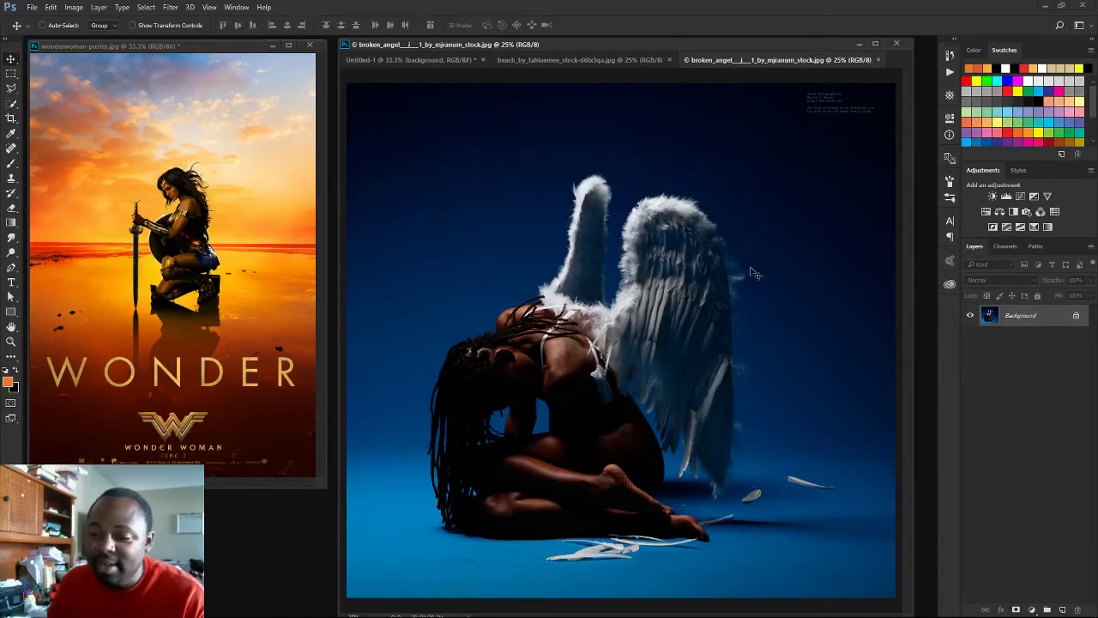
Quick-select the kneeling woman and right wing edge, subtracting the blue gaps
{"action": "left_click", "coordinate": [11, 103]}
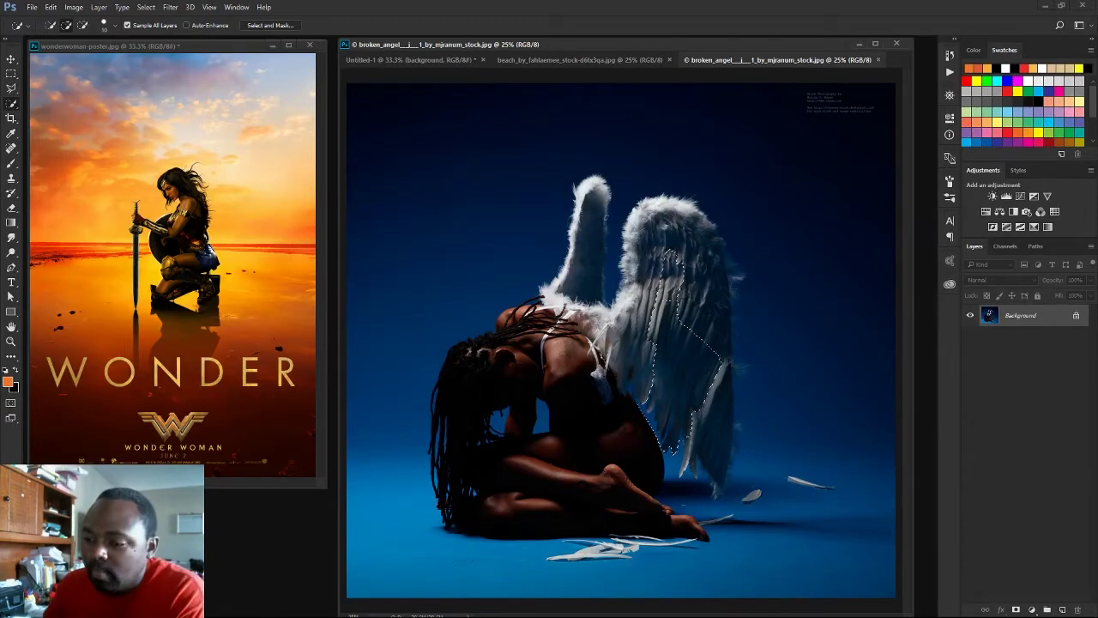
{"action": "left_click_drag", "start_coordinate": [611, 275], "coordinate": [719, 461]}
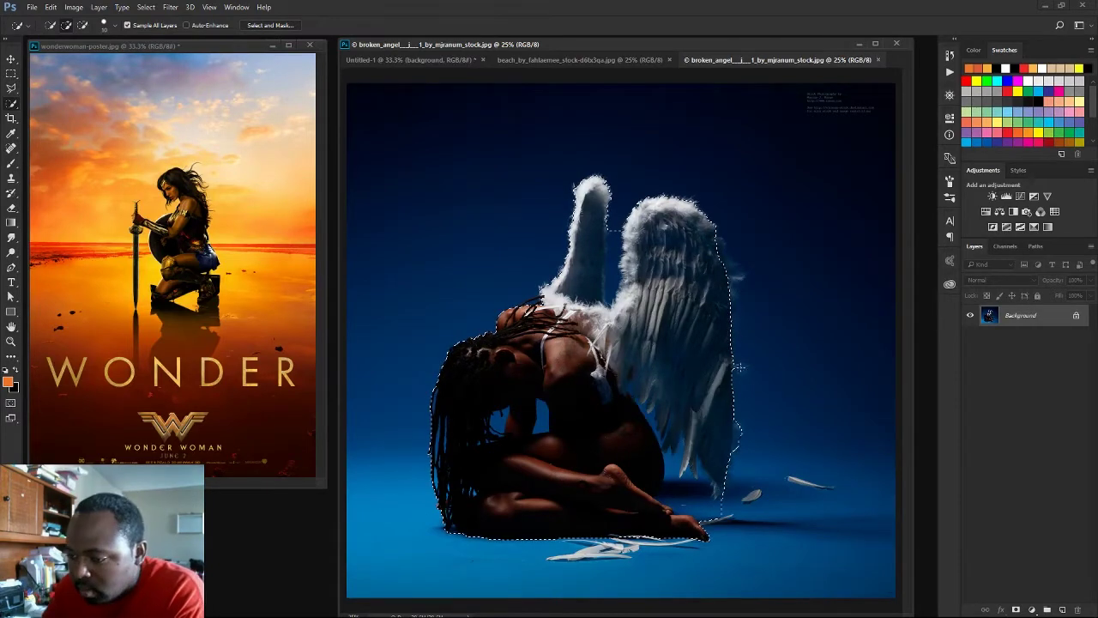
{"action": "left_click_drag", "start_coordinate": [739, 367], "coordinate": [739, 274]}
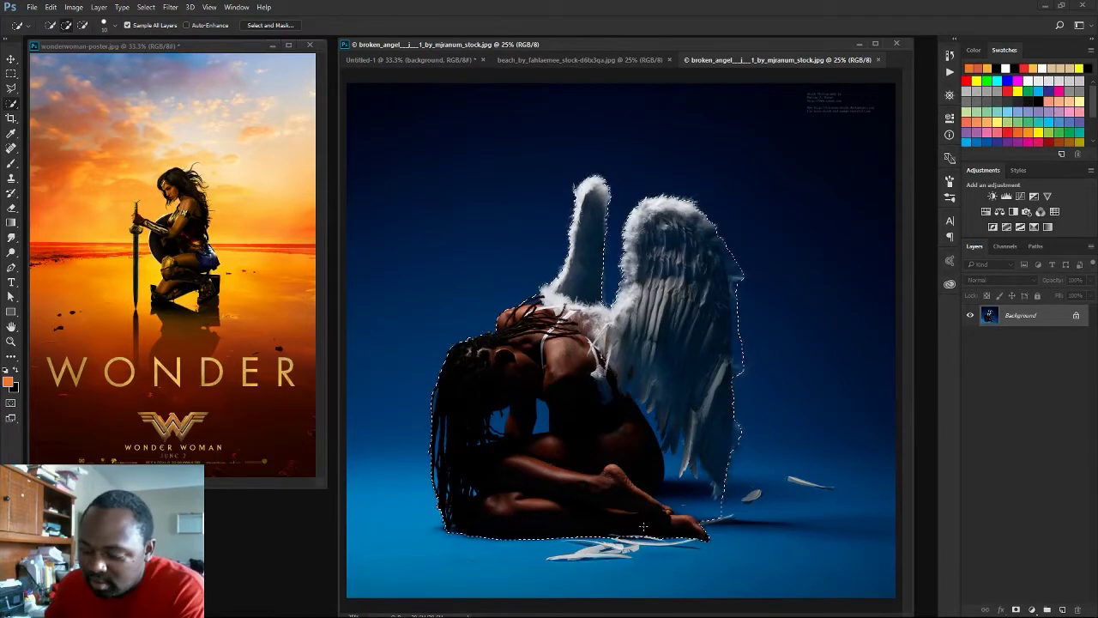
{"action": "left_click", "coordinate": [540, 418], "text": "alt"}
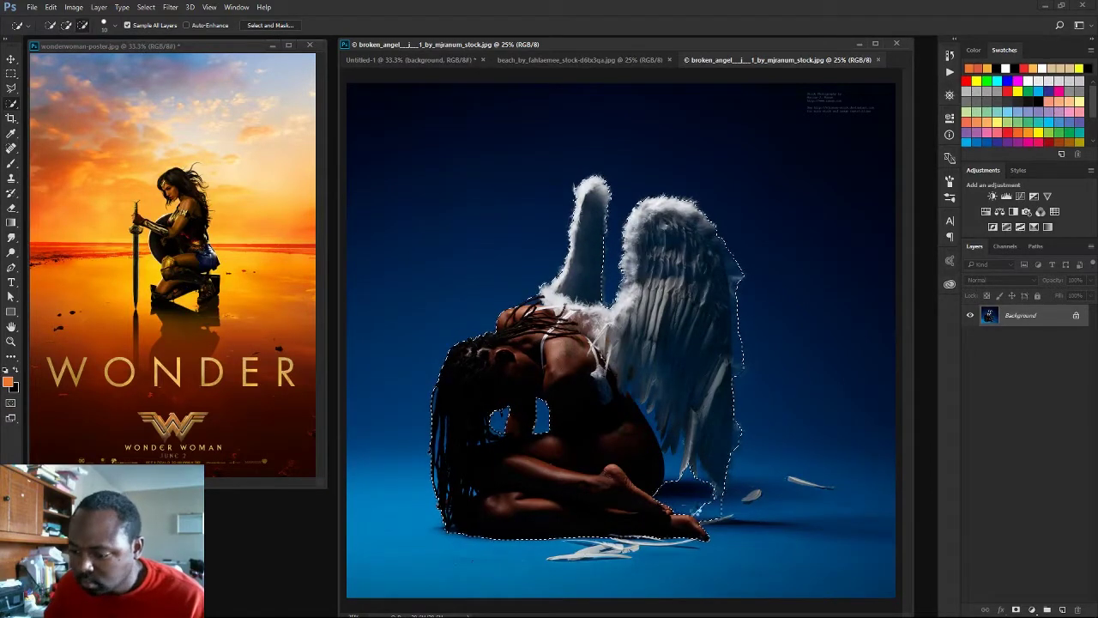
In Select and Mask, zoom in, set the refine brush size, and pan to the legs and feet
{"action": "key", "text": "ctrl+alt+r"}
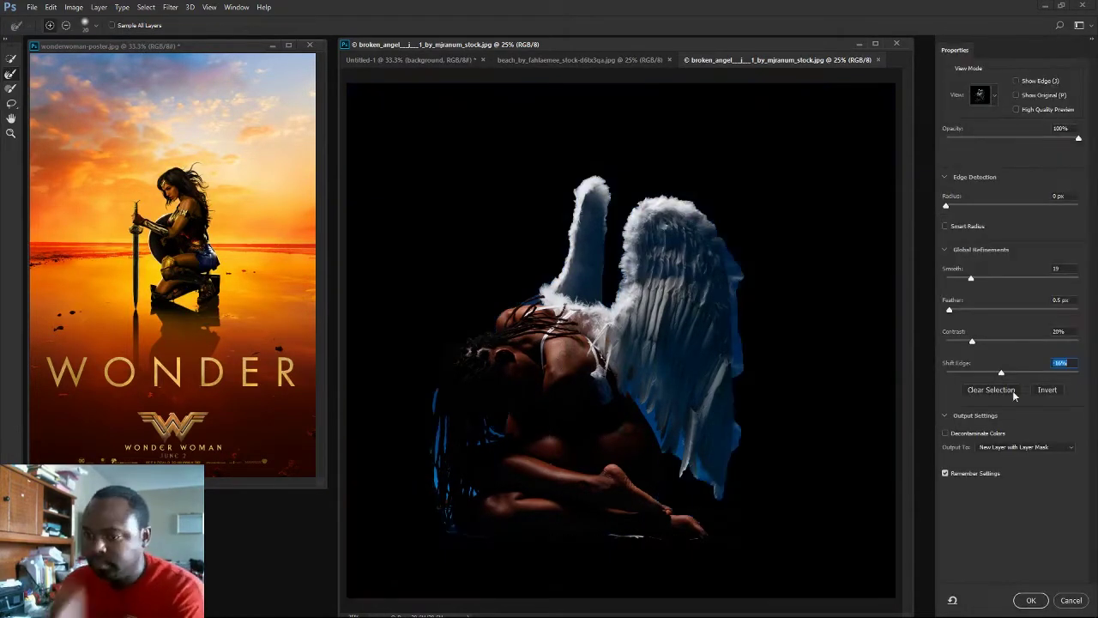
{"action": "key", "text": "ctrl+plus"}
{"action": "left_click", "coordinate": [85, 25]}
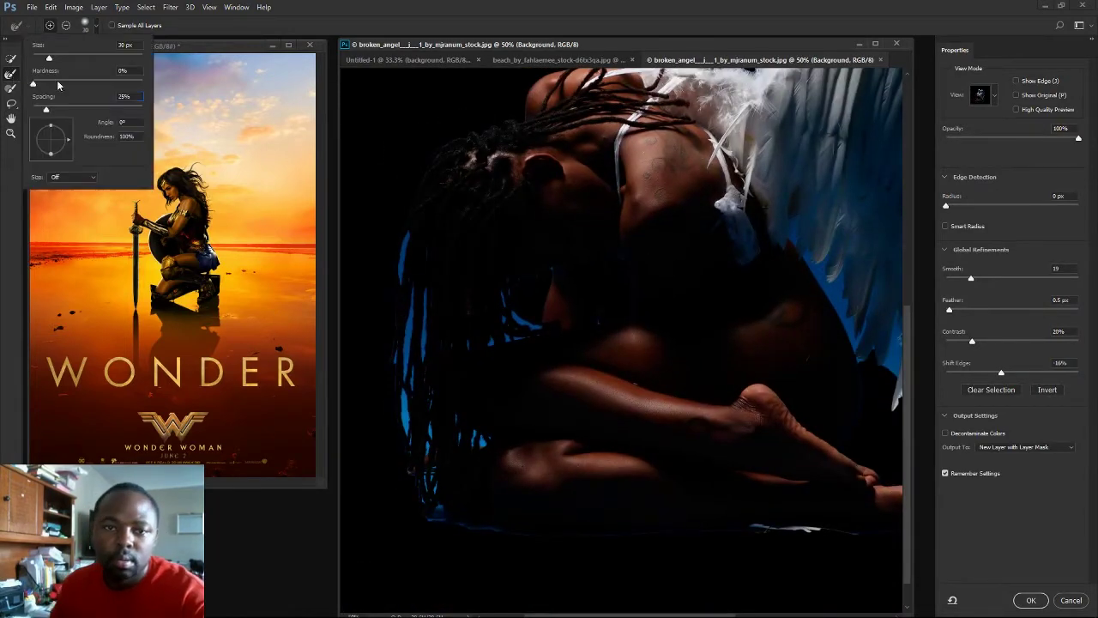
{"action": "key", "text": "Return"}
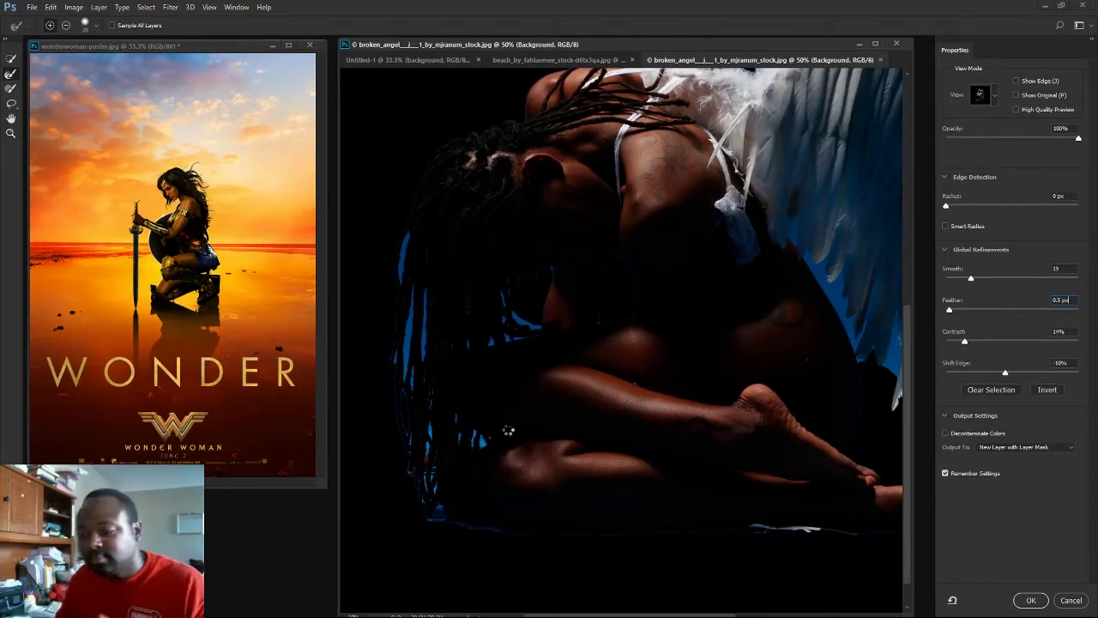
{"action": "scroll", "coordinate": [696, 367], "scroll_direction": "up", "scroll_amount": 5}
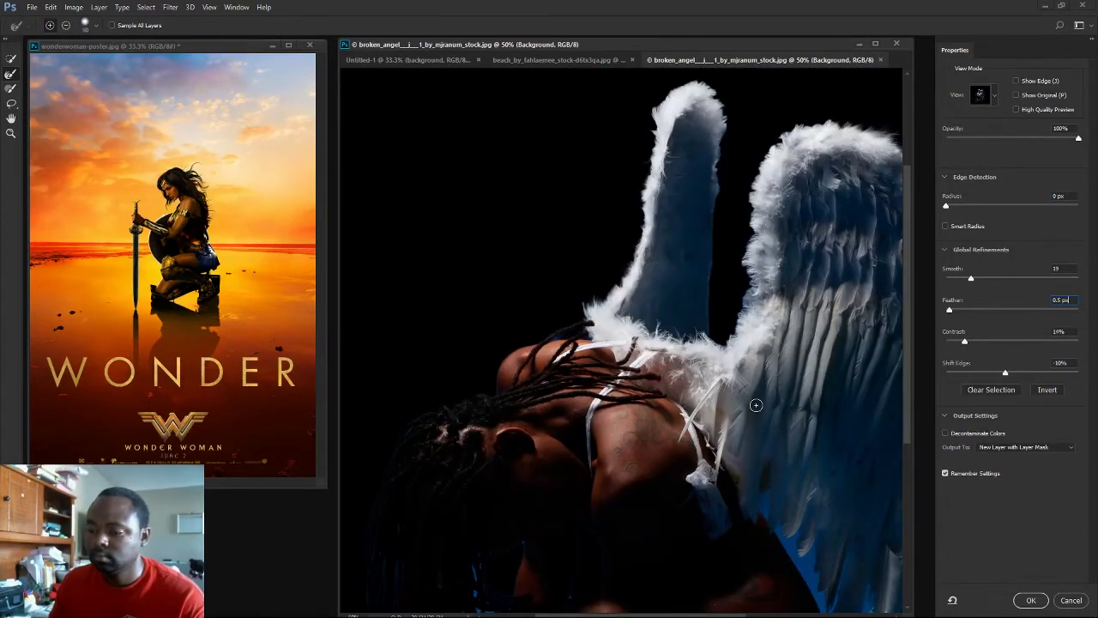
{"action": "left_click_drag", "start_coordinate": [617, 330], "coordinate": [394, 99]}
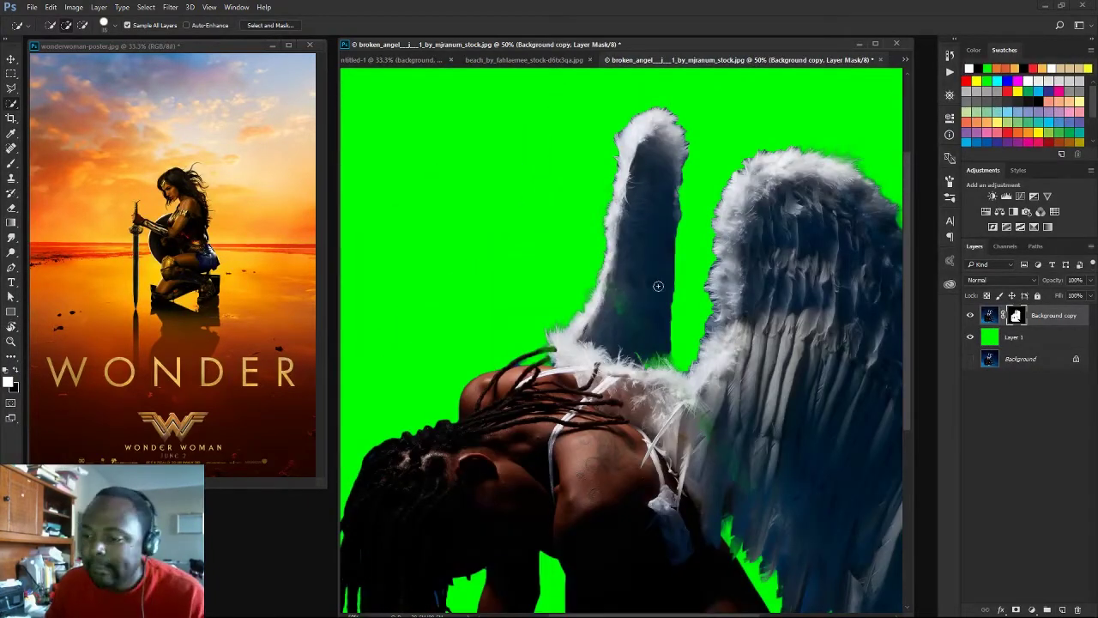
Brush over the mask while scrolling around the figure, then target the layer image
{"action": "key", "text": "b"}
{"action": "scroll", "coordinate": [653, 367], "scroll_direction": "up", "scroll_amount": 1}
{"action": "scroll", "coordinate": [729, 386], "scroll_direction": "down", "scroll_amount": 3}
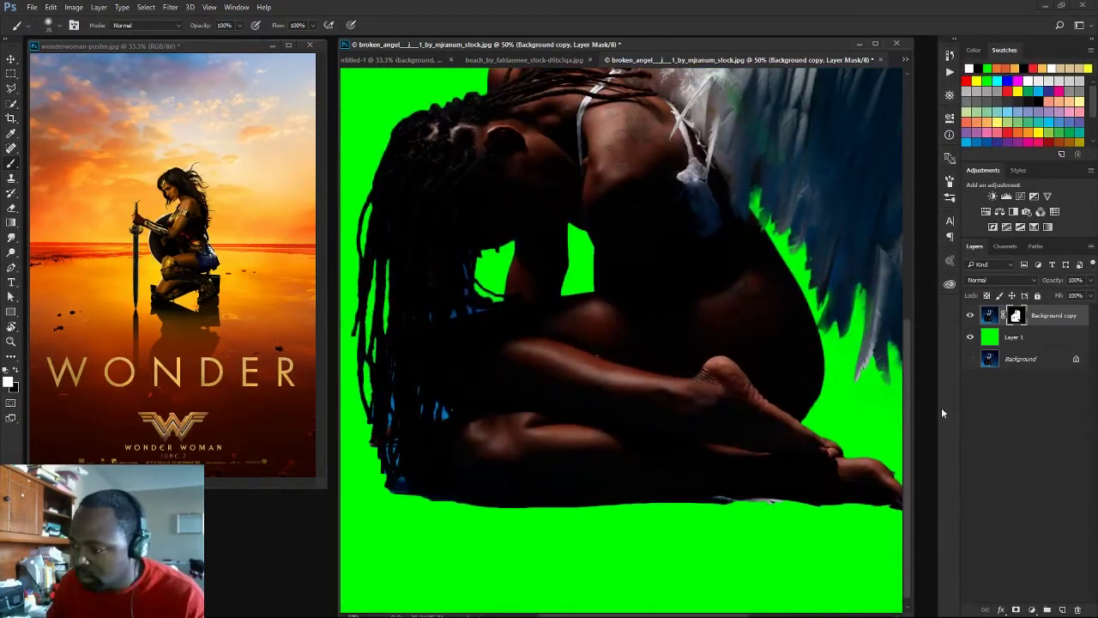
{"action": "scroll", "coordinate": [772, 403], "scroll_direction": "down", "scroll_amount": 3}
{"action": "scroll", "coordinate": [807, 413], "scroll_direction": "left", "scroll_amount": 5}
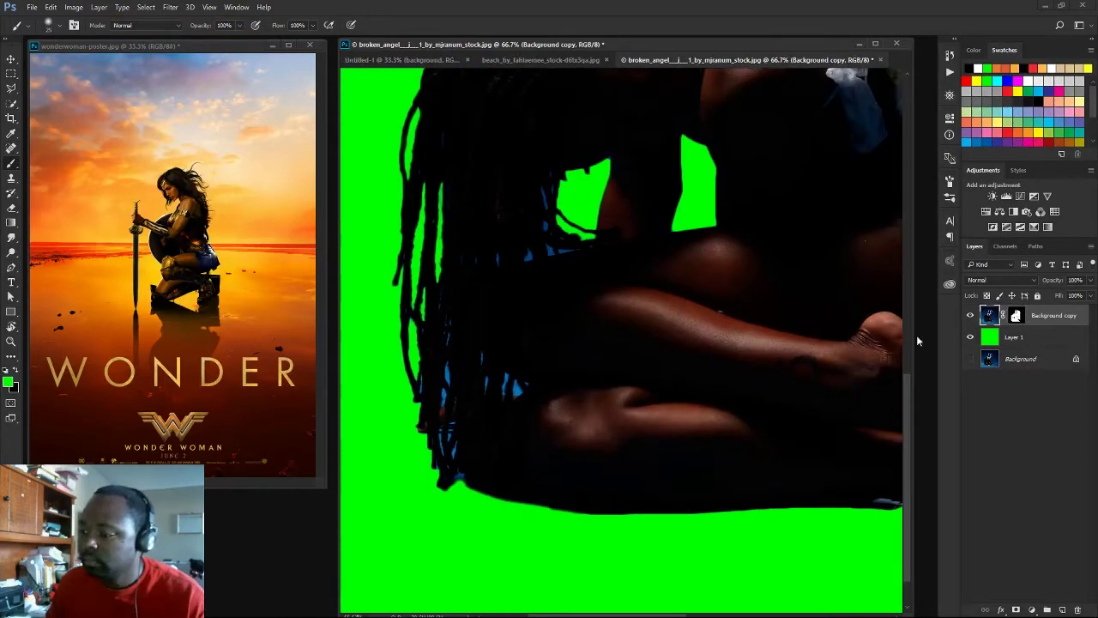
{"action": "left_click", "coordinate": [989, 315]}
Lasso the hair on the left and refine it with Select > Color Range
{"action": "key", "text": "l"}
{"action": "mouse_move", "coordinate": [584, 149]}
{"action": "left_mouse_down"}
{"action": "mouse_move", "coordinate": [623, 259]}
{"action": "mouse_move", "coordinate": [532, 158]}
{"action": "left_mouse_up"}
{"action": "left_click", "coordinate": [146, 7]}
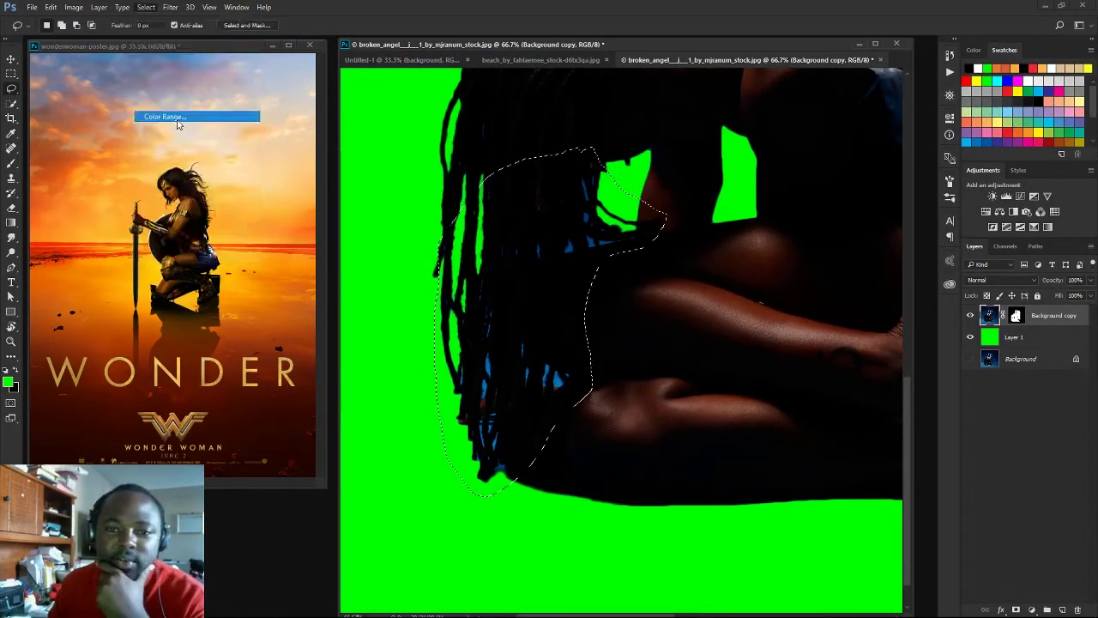
{"action": "left_click", "coordinate": [159, 115]}
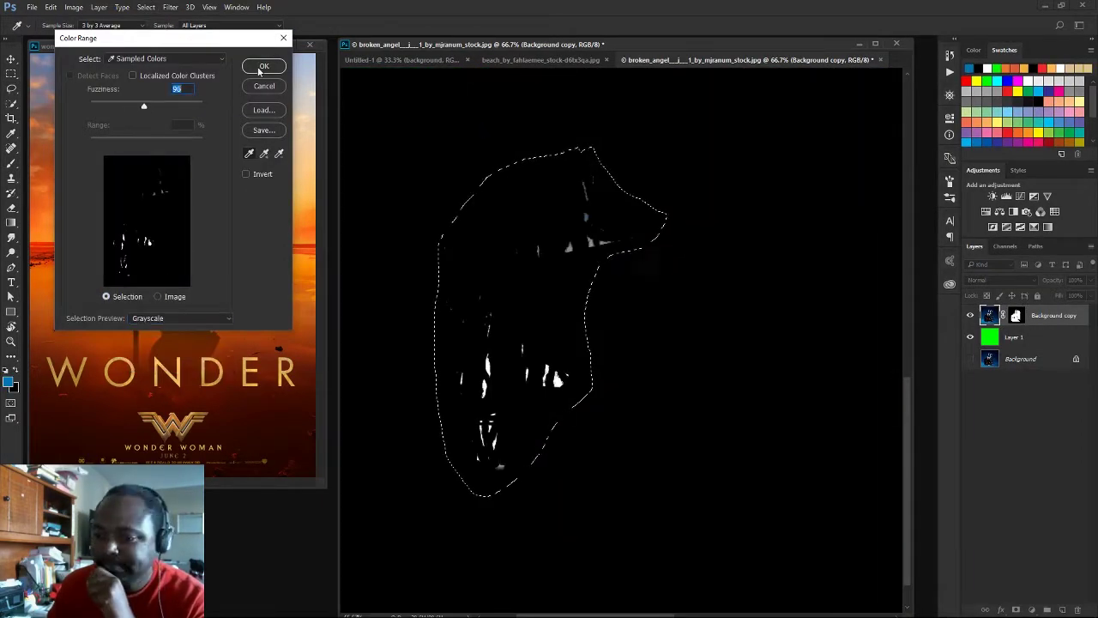
{"action": "key", "text": "Escape"}
{"action": "key", "text": "ctrl+0"}
Drag the angel into Untitled-1, scale her down onto the beach, and nudge her left
{"action": "key", "text": "v"}
{"action": "left_click_drag", "start_coordinate": [609, 352], "coordinate": [618, 343]}
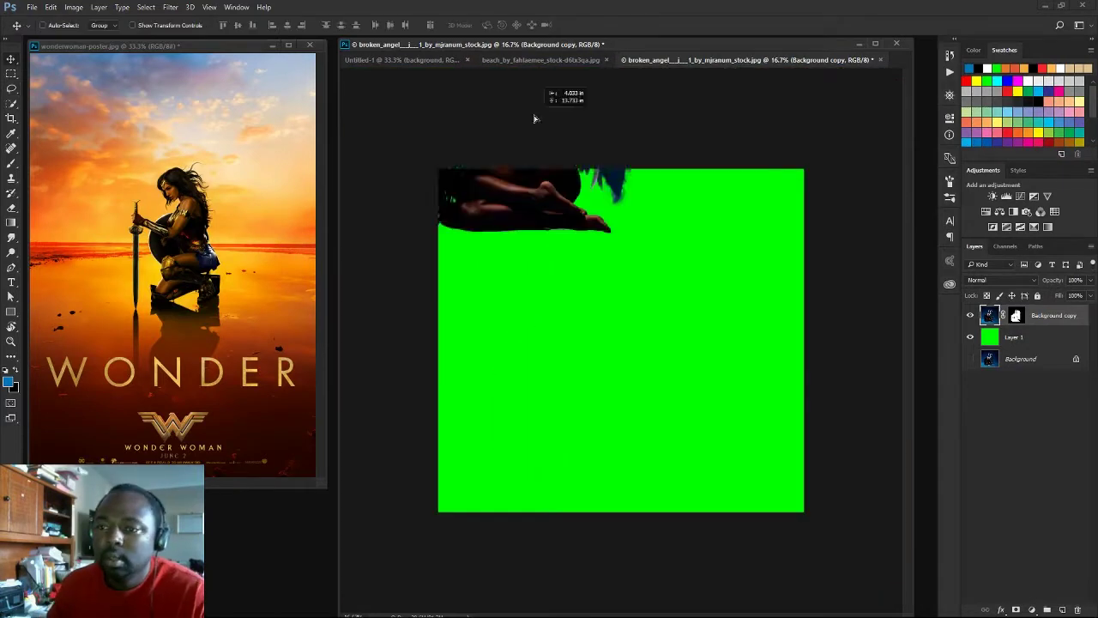
{"action": "key", "text": "ctrl+t"}
{"action": "mouse_move", "coordinate": [446, 163]}
{"action": "left_mouse_down"}
{"action": "mouse_move", "coordinate": [612, 319]}
{"action": "mouse_move", "coordinate": [647, 292]}
{"action": "left_mouse_up"}
{"action": "key", "text": "ctrl+plus"}
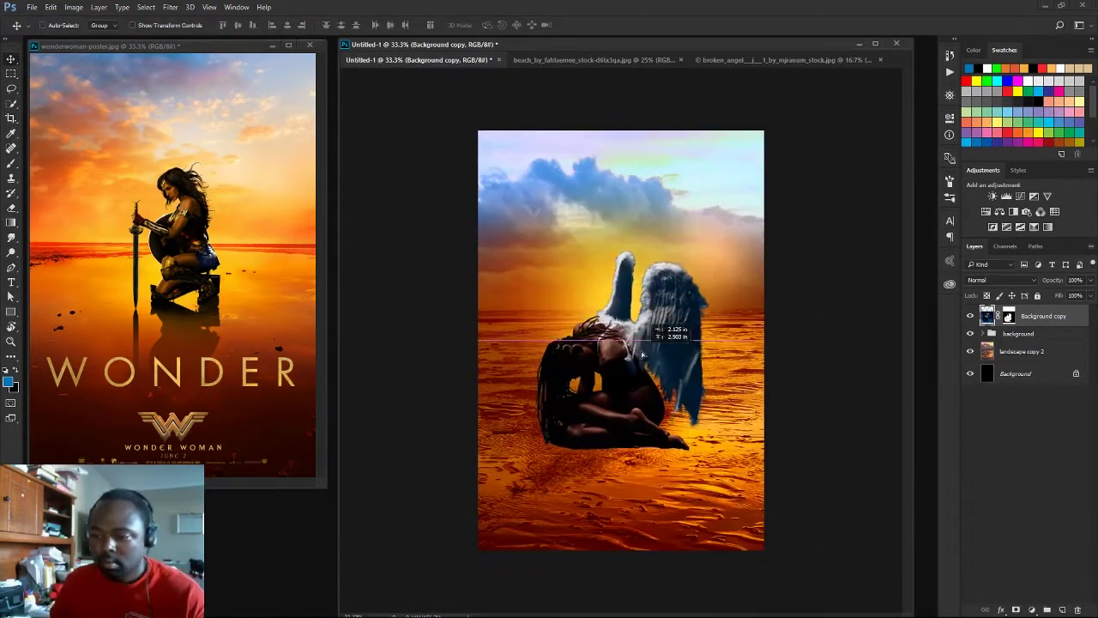
{"action": "left_click_drag", "start_coordinate": [651, 361], "coordinate": [700, 377]}
{"action": "left_click_drag", "start_coordinate": [506, 192], "coordinate": [572, 212]}
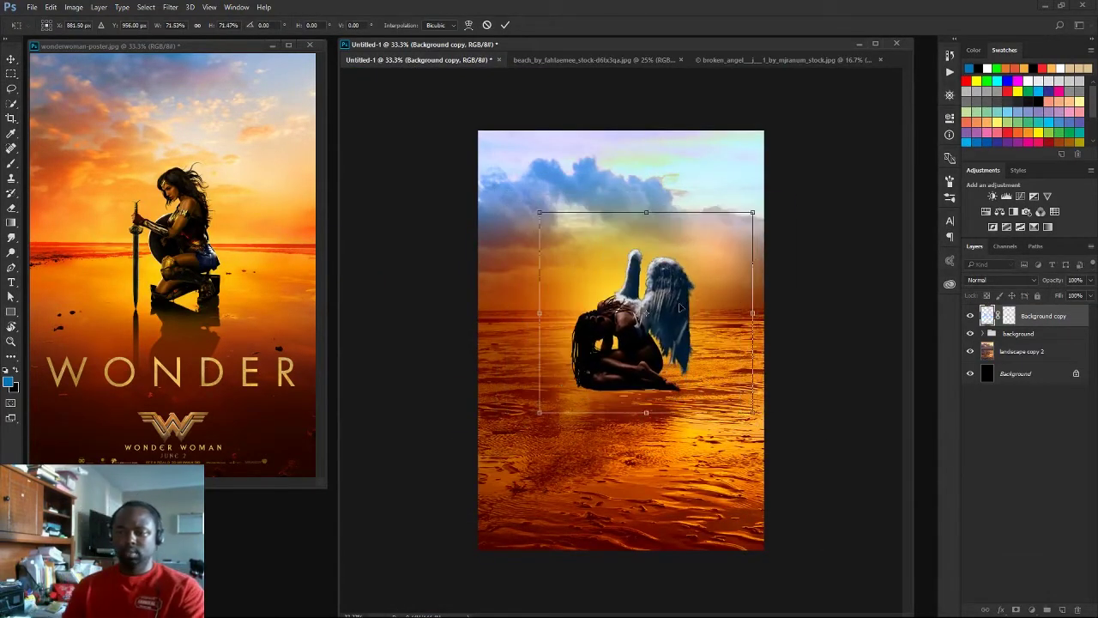
{"action": "key", "text": "Return"}
{"action": "key", "text": "e"}
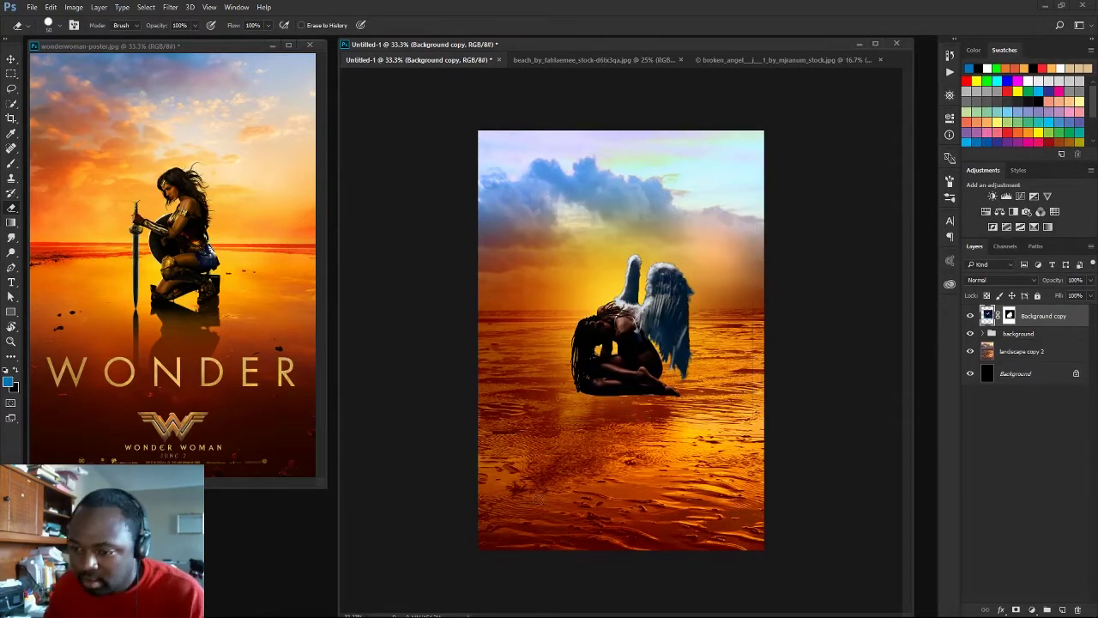
{"action": "key", "text": "v"}
{"action": "key", "text": "shift+Left"}
{"action": "key", "text": "shift+Left"}
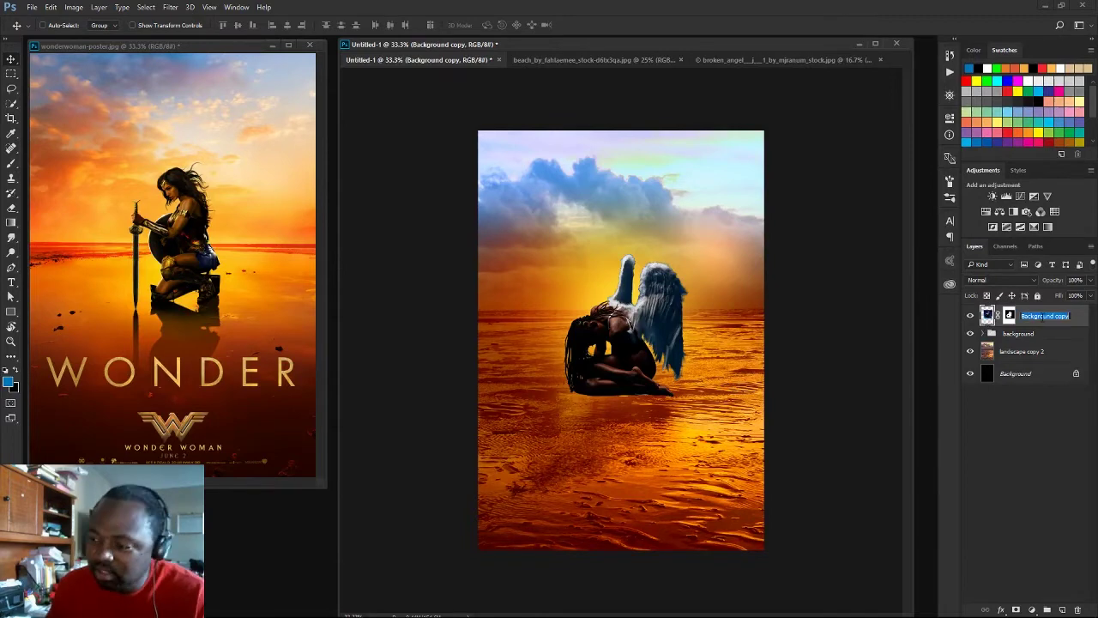
Name the layer 'fallen angel', duplicate it as 'angel reflection' and shift the copy down
{"action": "type", "text": "fallen angel"}
{"action": "key", "text": "Return"}
{"action": "key", "text": "ctrl+j"}
{"action": "double_click", "coordinate": [1034, 315]}
{"action": "type", "text": "angel reflection"}
{"action": "key", "text": "ctrl+bracketleft"}
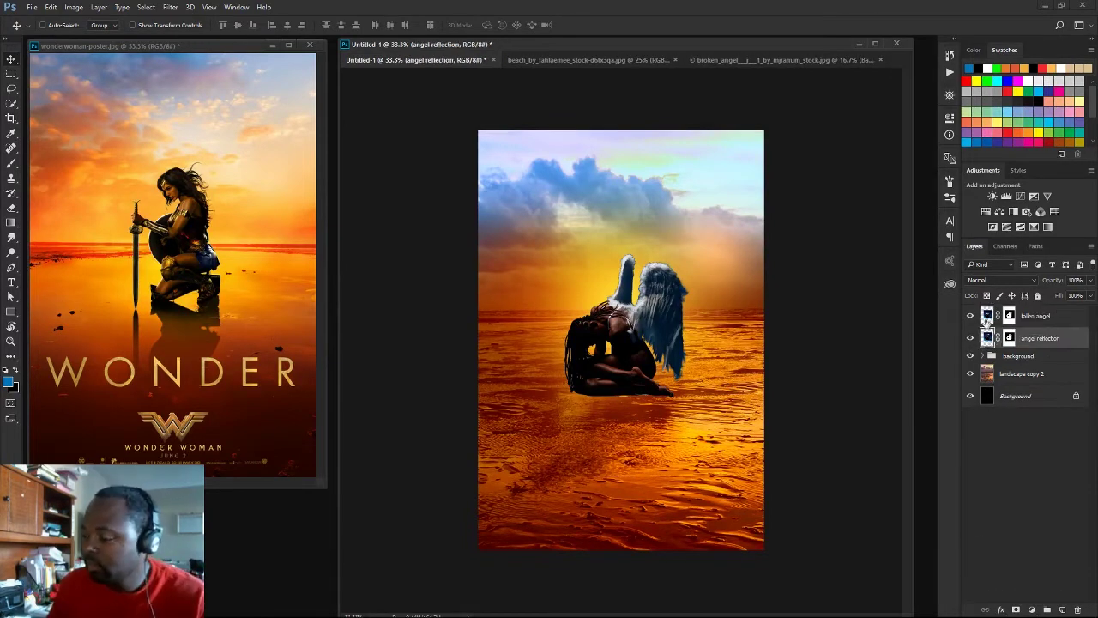
{"action": "key", "text": "shift+Down"}
{"action": "key", "text": "shift+Down"}
{"action": "key", "text": "shift+Down"}
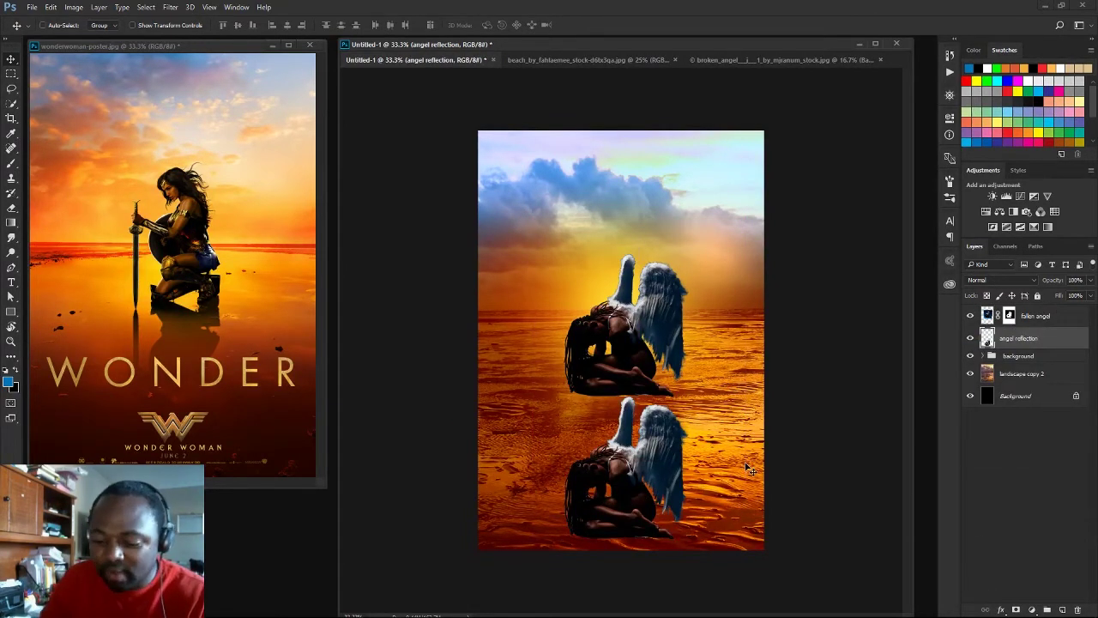
Darken the reflection copy into a silhouette using Hue/Saturation and Levels
{"action": "key", "text": "ctrl+u"}
{"action": "key", "text": "Return"}
{"action": "key", "text": "ctrl+l"}
{"action": "key", "text": "Return"}
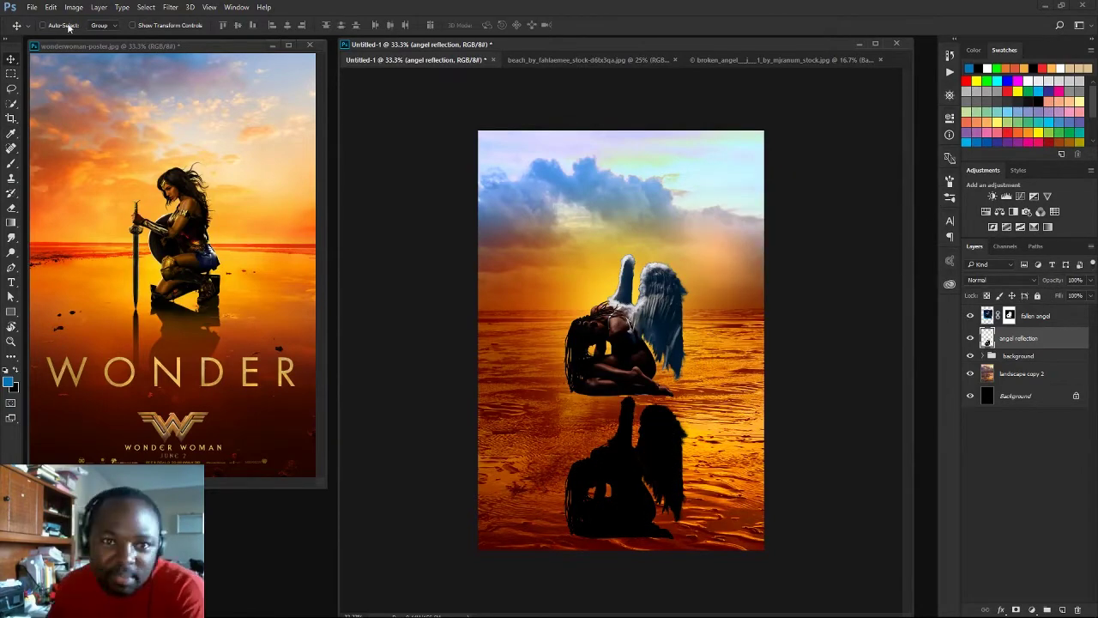
Try erasing a patch of the reflection, undo it, and target the fallen angel layer's mask
{"action": "key", "text": "e"}
{"action": "key", "text": "ctrl+plus"}
{"action": "key", "text": "ctrl+plus"}
{"action": "key", "text": "ctrl+plus"}
{"action": "left_click_drag", "start_coordinate": [479, 513], "coordinate": [564, 513]}
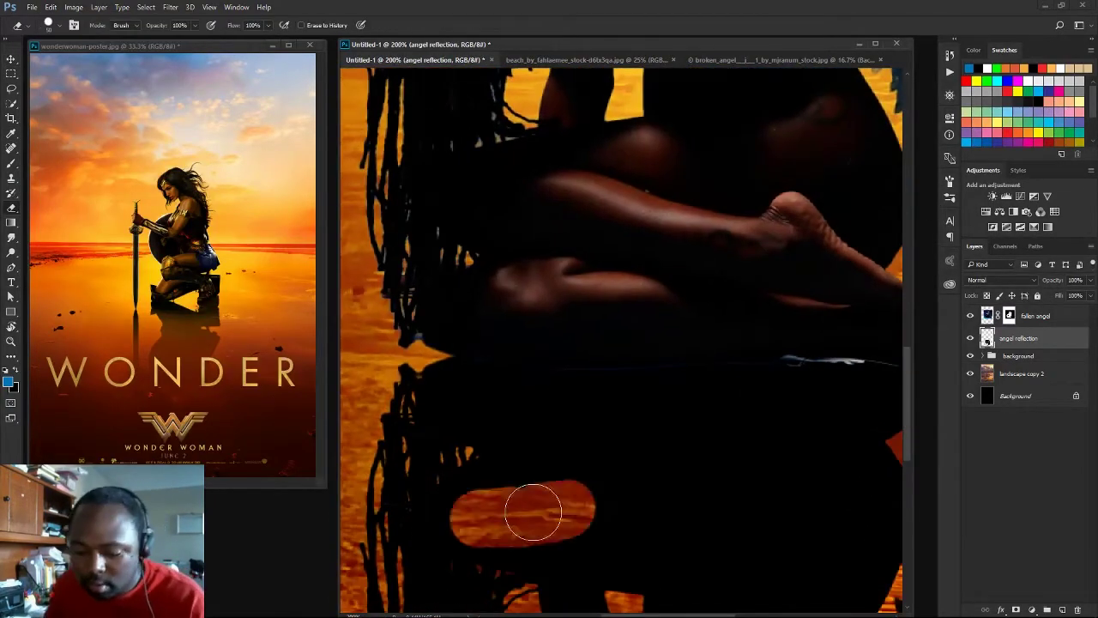
{"action": "key", "text": "ctrl+z"}
{"action": "key", "text": "alt+bracketright"}
{"action": "key", "text": "ctrl+minus"}
{"action": "key", "text": "ctrl+plus"}
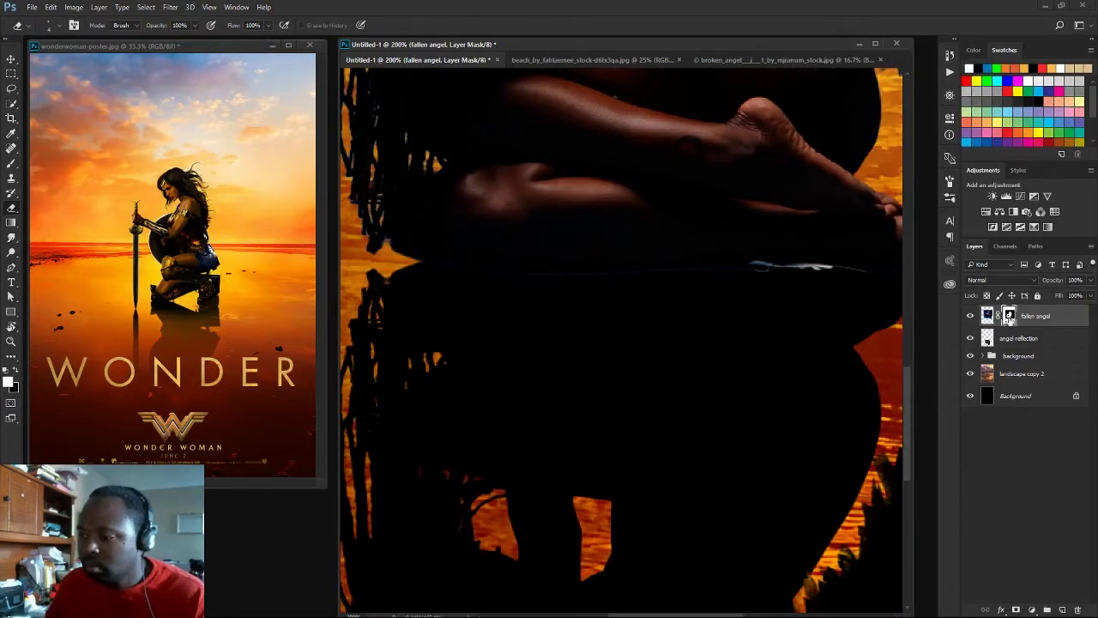
Set up a black brush and bring the whole poster with angel and reflection into view
{"action": "key", "text": "b"}
{"action": "key", "text": "x"}
{"action": "scroll", "coordinate": [486, 277], "scroll_direction": "right", "scroll_amount": 3}
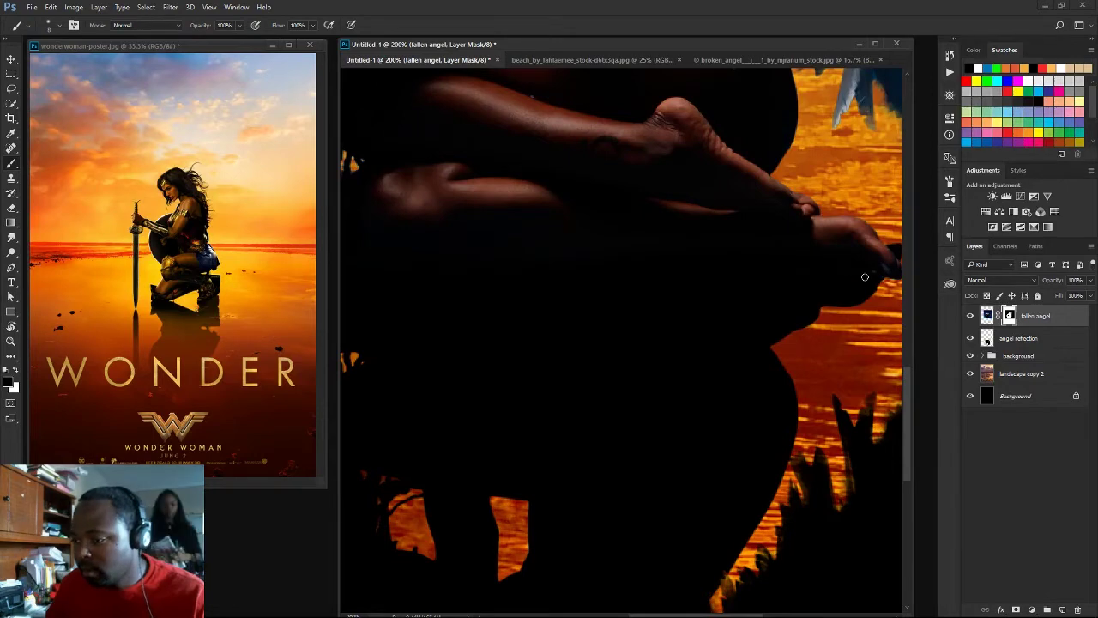
{"action": "scroll", "coordinate": [544, 465], "scroll_direction": "down", "scroll_amount": 2}
{"action": "key", "text": "ctrl+minus"}
{"action": "key", "text": "ctrl+minus"}
{"action": "key", "text": "ctrl+minus"}
{"action": "key", "text": "ctrl+minus"}
{"action": "key", "text": "alt+bracketleft"}
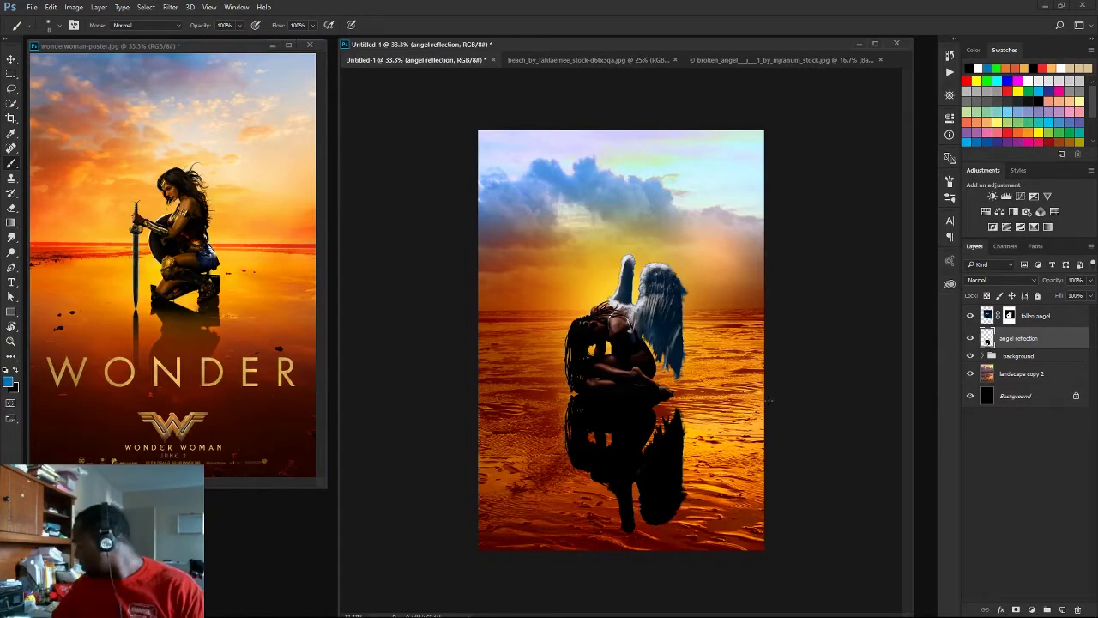
Mask the reflection layer and drag a gradient so it fades toward the bottom
{"action": "key", "text": "ctrl+shift+m"}
{"action": "key", "text": "g"}
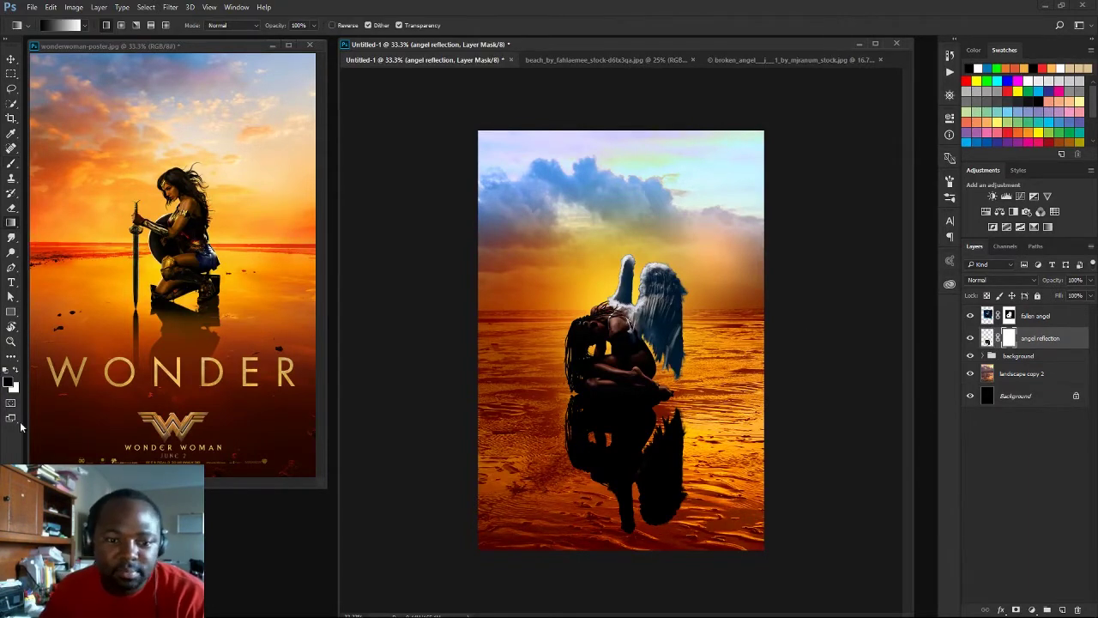
{"action": "left_click_drag", "start_coordinate": [621, 402], "coordinate": [659, 479]}
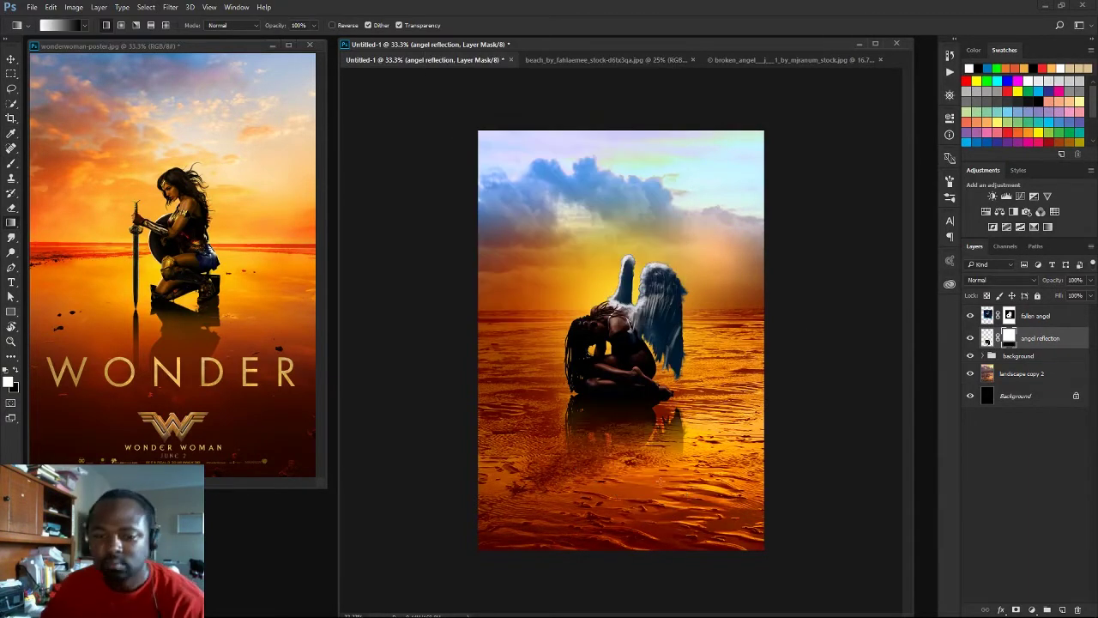
{"action": "left_click", "coordinate": [12, 60]}
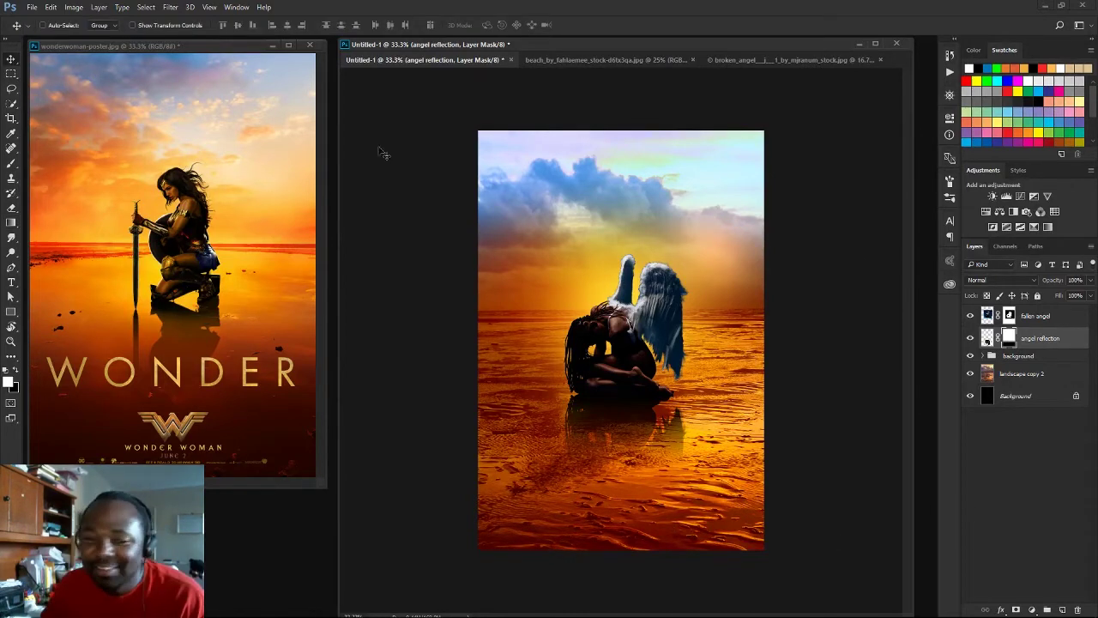
{"action": "left_click", "coordinate": [1031, 319]}
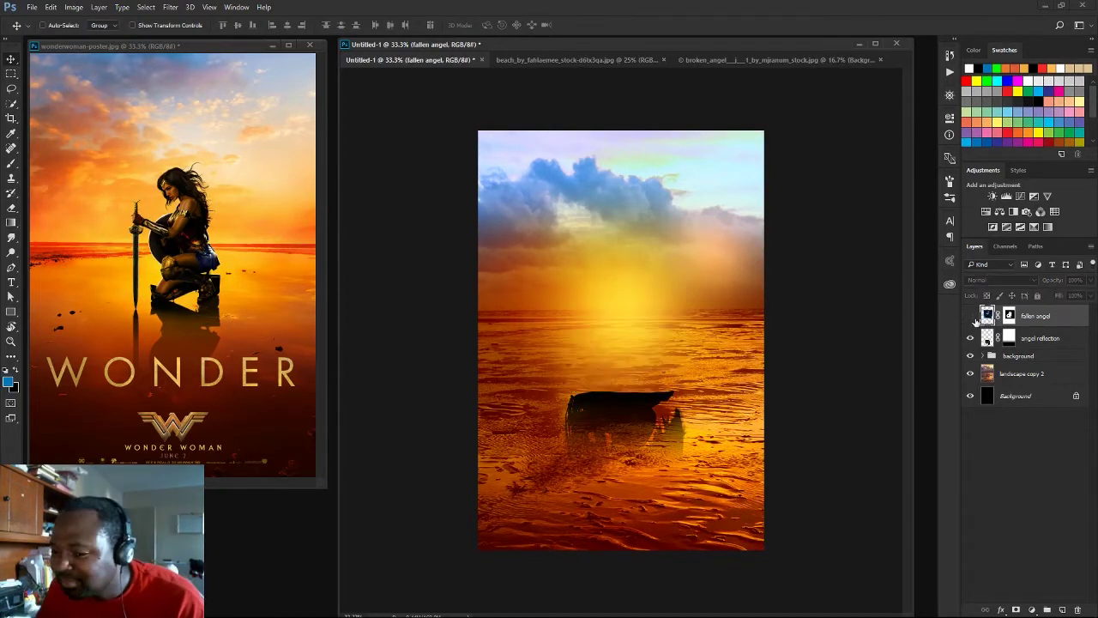
Group the angel layers and add Color Balance reducing blue and pushing shadows toward red
{"action": "left_click", "coordinate": [1038, 338], "text": "shift"}
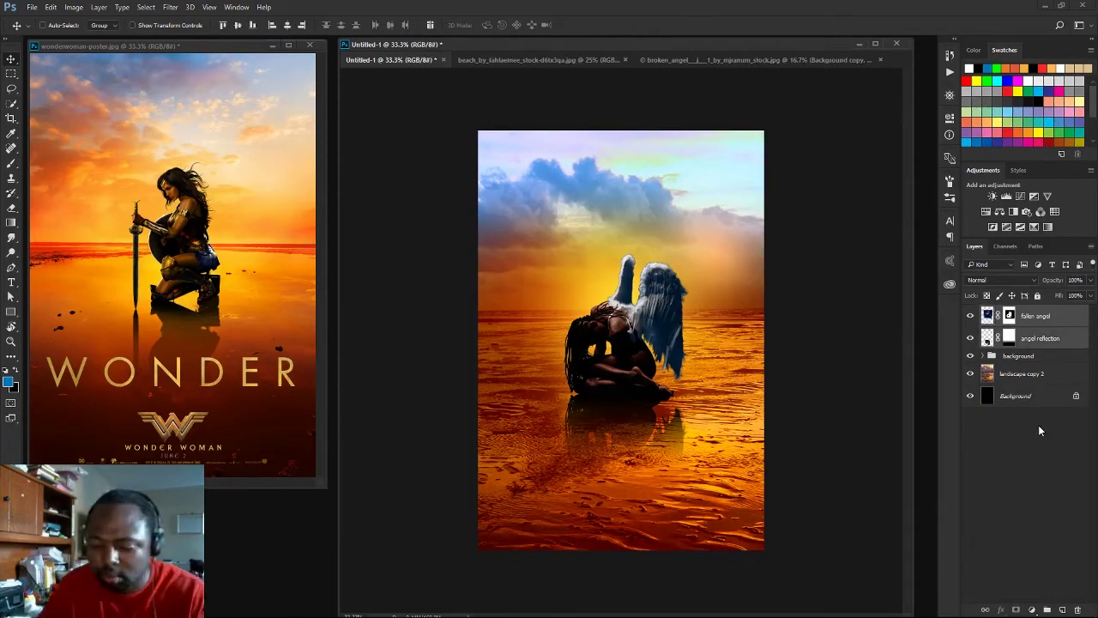
{"action": "key", "text": "ctrl+g"}
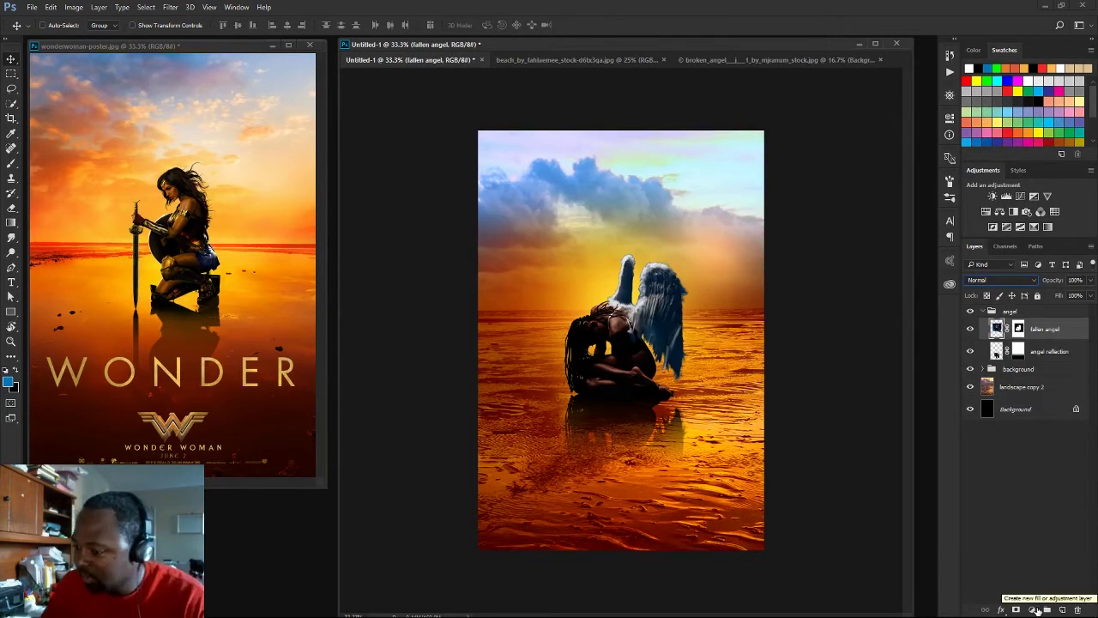
{"action": "left_click", "coordinate": [1031, 609]}
{"action": "left_click", "coordinate": [995, 490]}
{"action": "left_click_drag", "start_coordinate": [822, 215], "coordinate": [811, 216]}
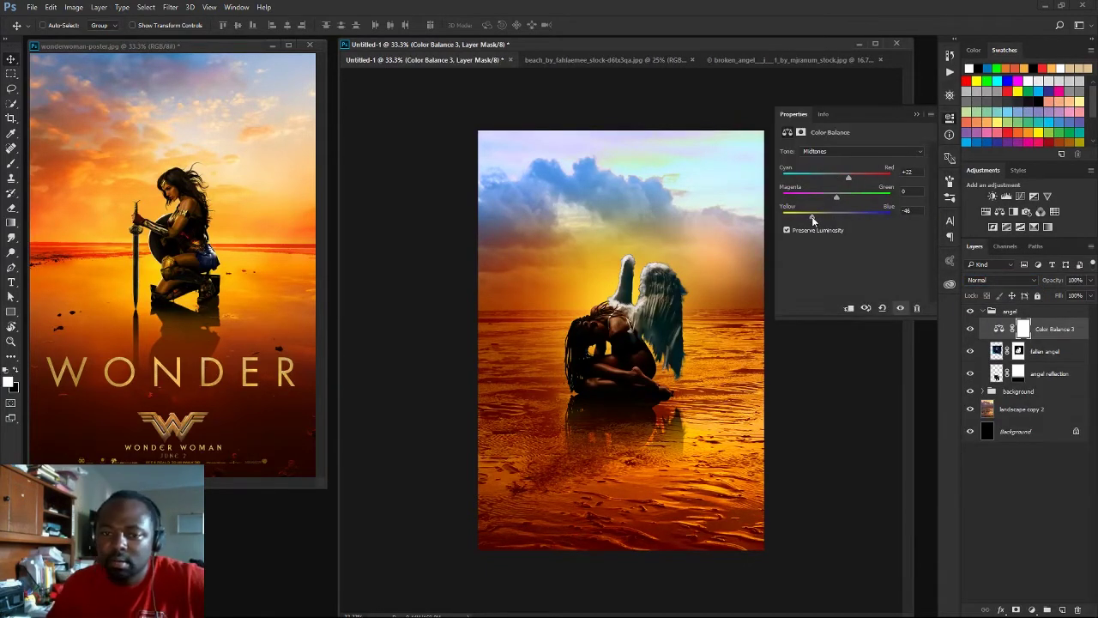
{"action": "left_click", "coordinate": [918, 151]}
{"action": "left_click", "coordinate": [815, 163]}
{"action": "left_click_drag", "start_coordinate": [838, 180], "coordinate": [841, 180]}
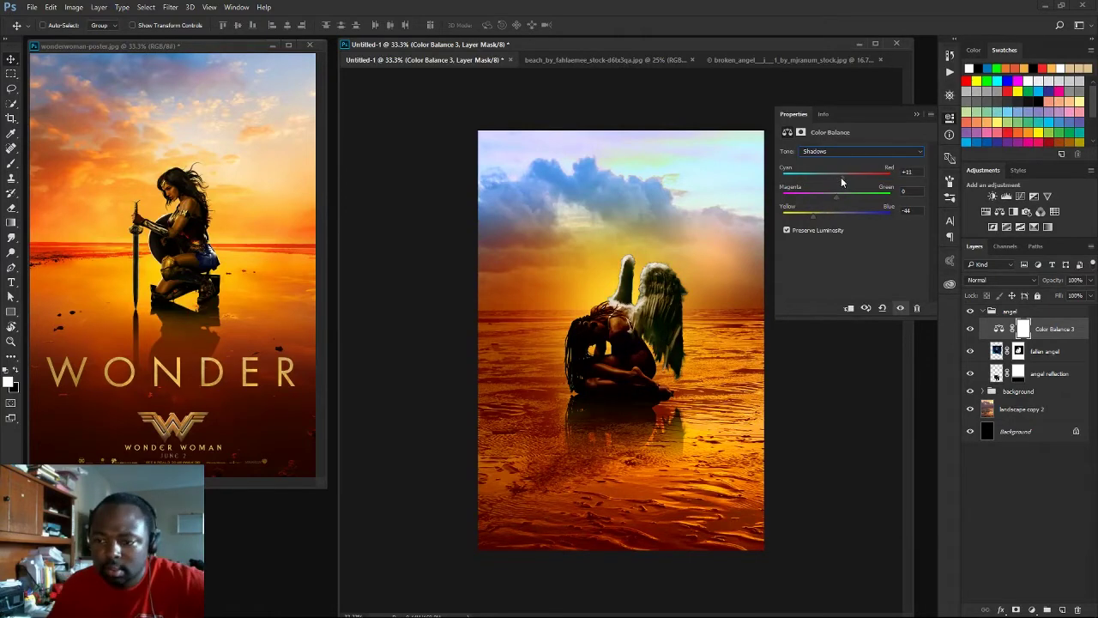
{"action": "left_click", "coordinate": [998, 329]}
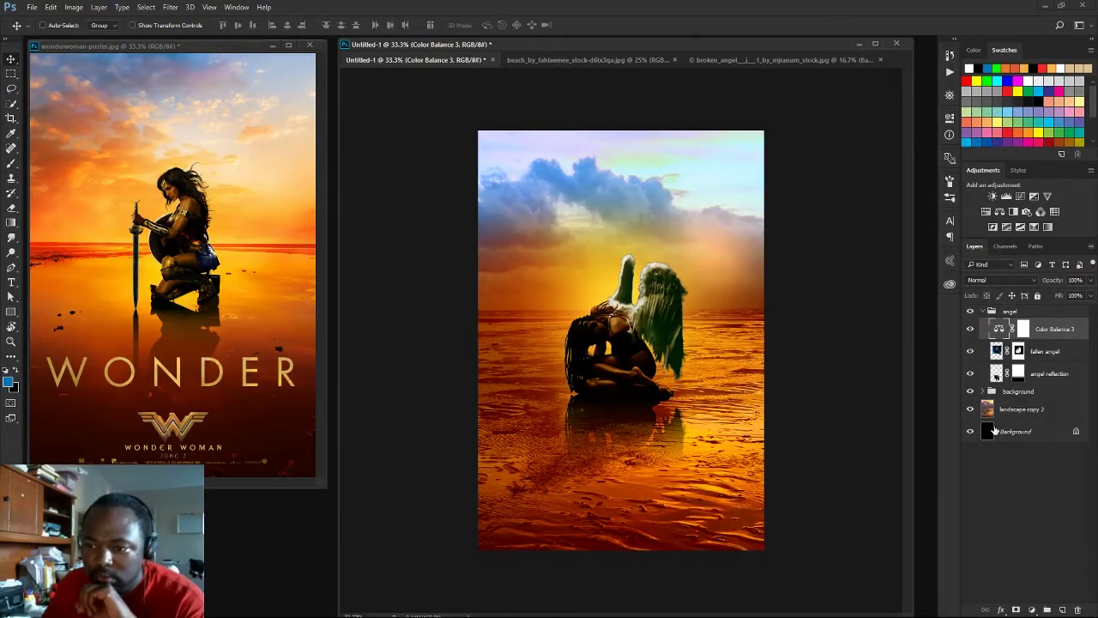
Add a Curves adjustment with an upward curve to brighten the angel
{"action": "left_click", "coordinate": [1031, 609]}
{"action": "left_click", "coordinate": [1006, 430]}
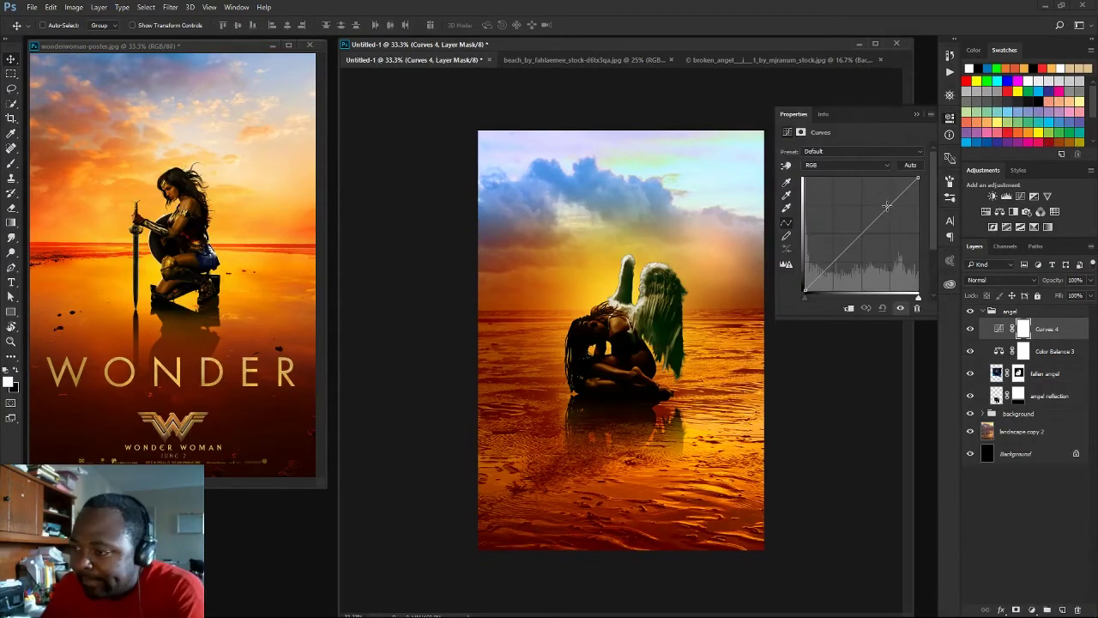
{"action": "mouse_move", "coordinate": [887, 206]}
{"action": "left_mouse_down"}
{"action": "mouse_move", "coordinate": [884, 186]}
{"action": "mouse_move", "coordinate": [889, 198]}
{"action": "mouse_move", "coordinate": [861, 216]}
{"action": "left_mouse_up"}
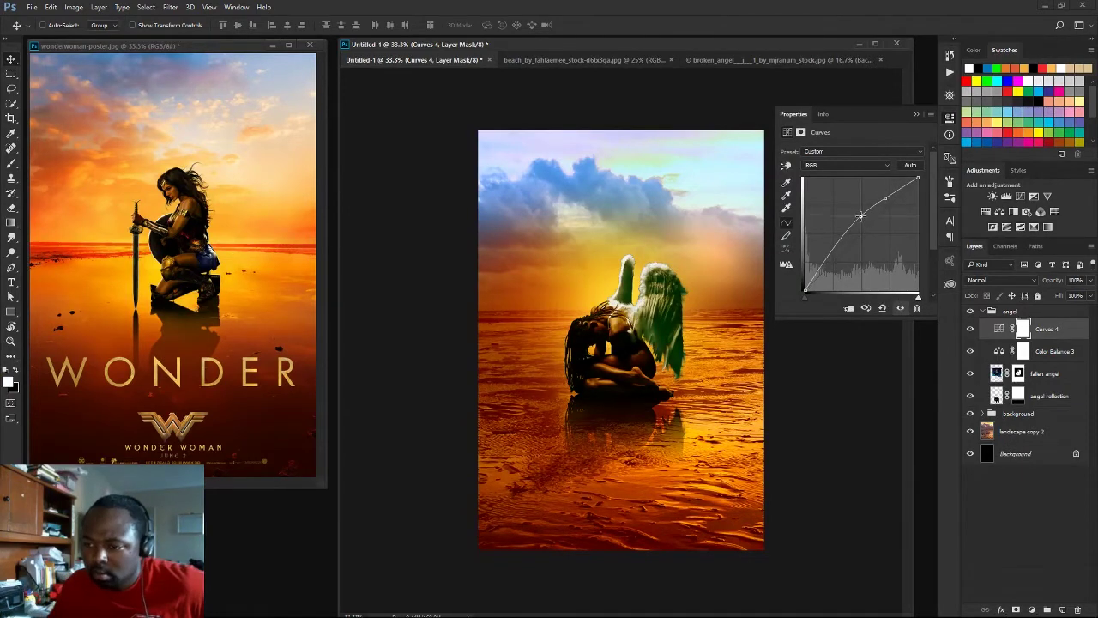
{"action": "left_click", "coordinate": [917, 115]}
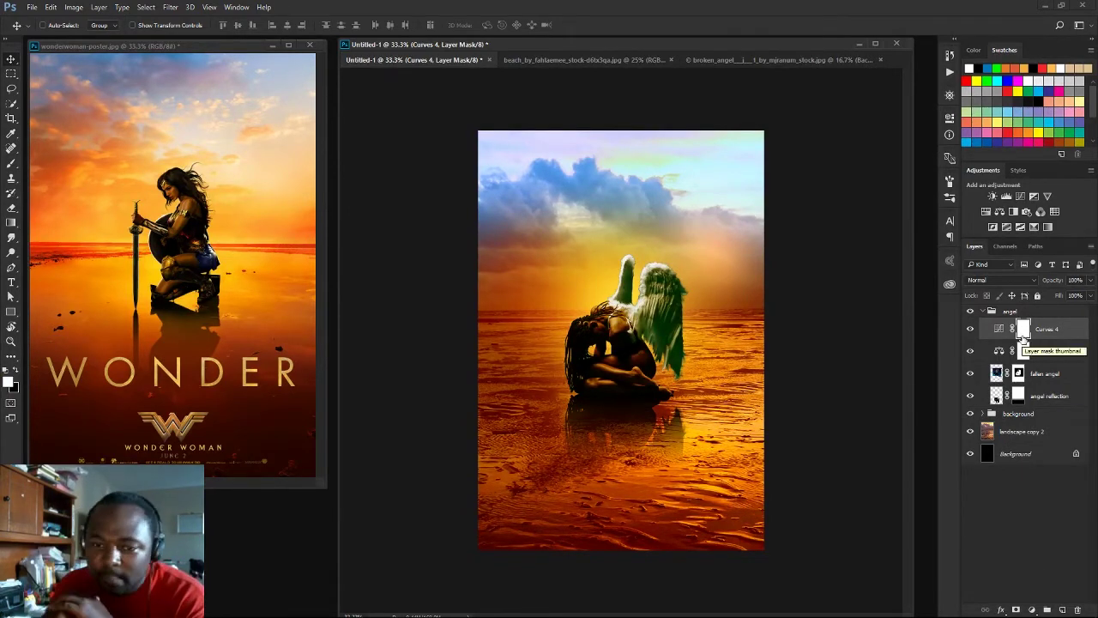
Add a second Curves adjusting the Green channel, invert its mask, and collapse the group
{"action": "left_click", "coordinate": [1031, 609]}
{"action": "left_click", "coordinate": [993, 428]}
{"action": "left_click", "coordinate": [845, 165]}
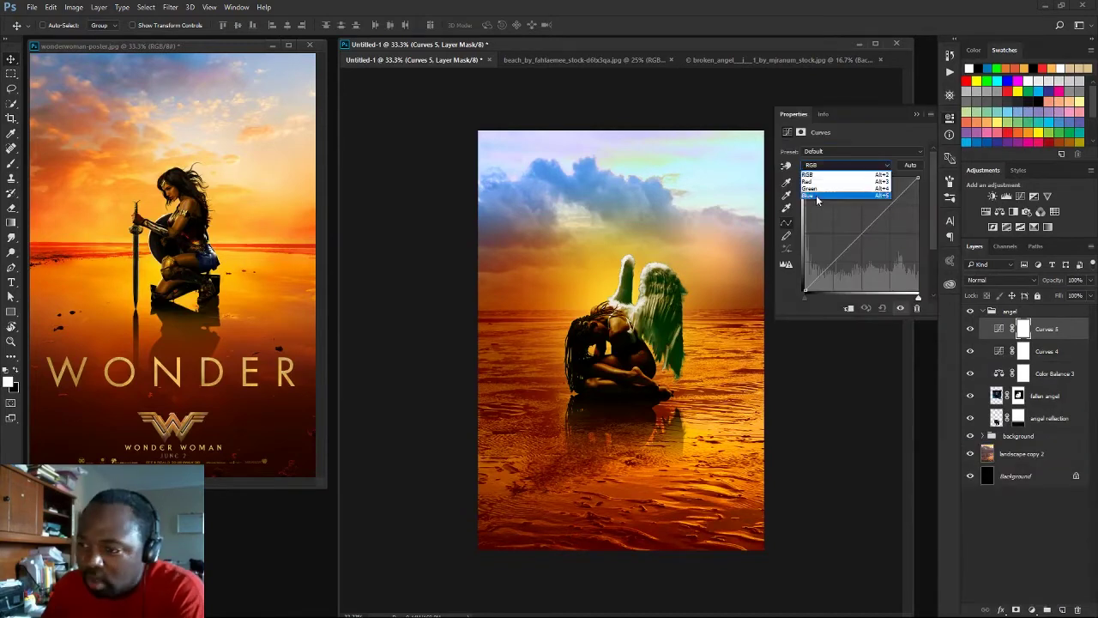
{"action": "left_click", "coordinate": [823, 192]}
{"action": "left_click_drag", "start_coordinate": [918, 183], "coordinate": [919, 185]}
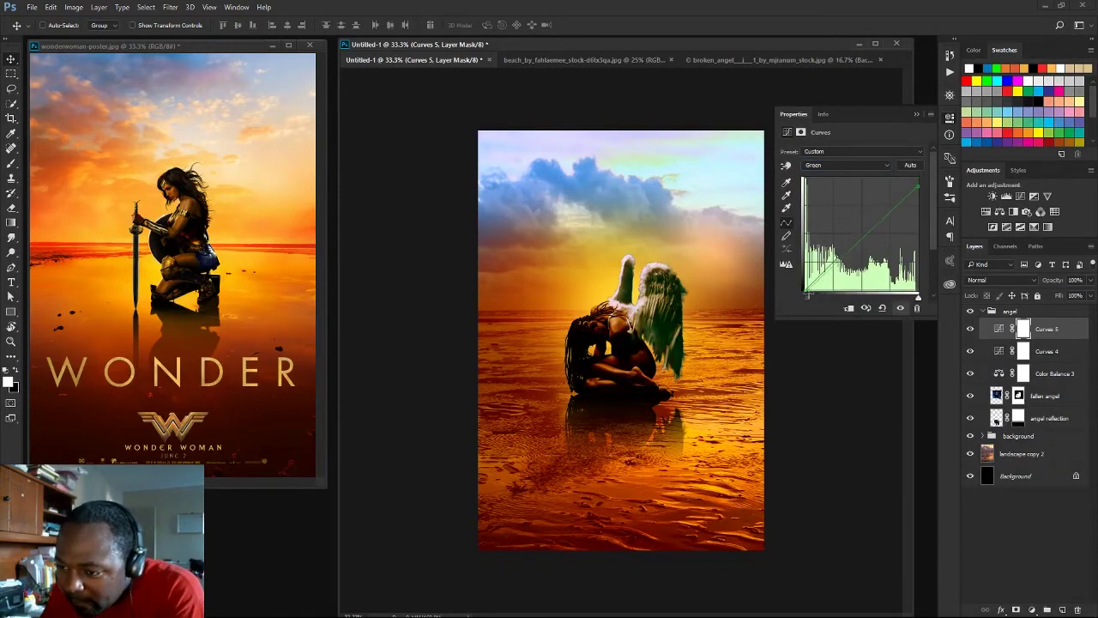
{"action": "left_click", "coordinate": [915, 115]}
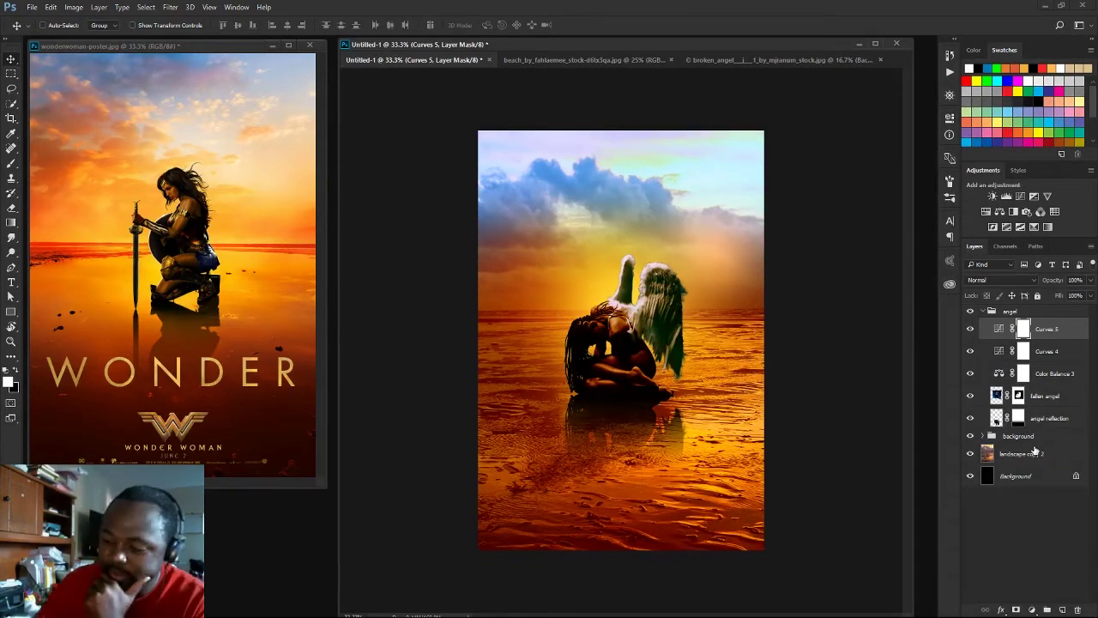
{"action": "key", "text": "ctrl+i"}
{"action": "key", "text": "b"}
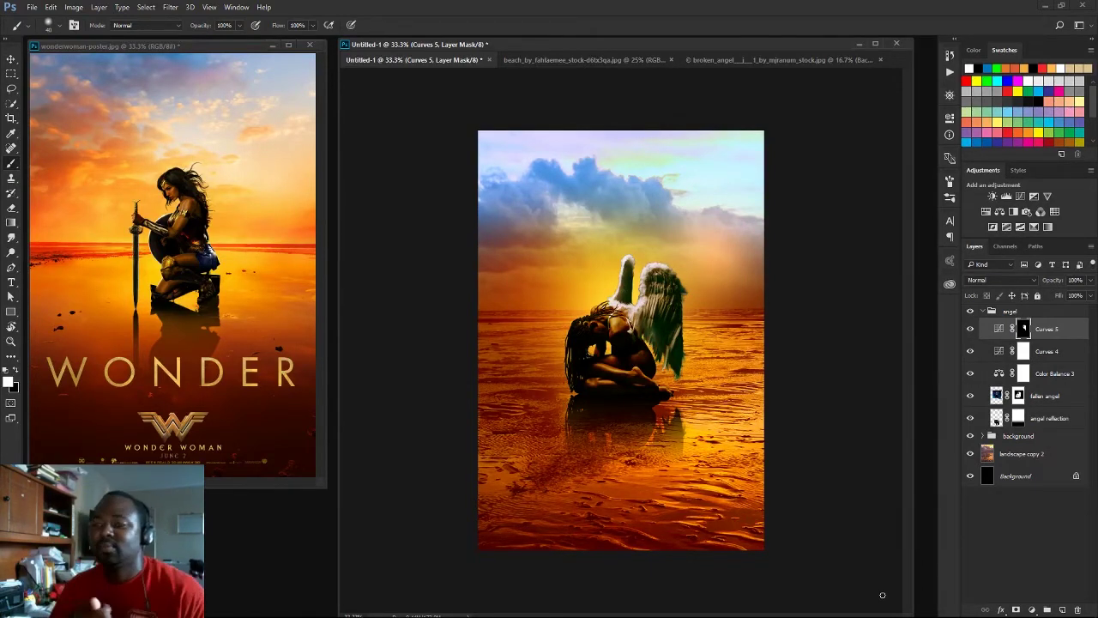
{"action": "left_click", "coordinate": [983, 311]}
Resize the ANGEL title, centre it near the bottom, and switch its font to Century Gothic
{"action": "key", "text": "ctrl+t"}
{"action": "key", "text": "Return"}
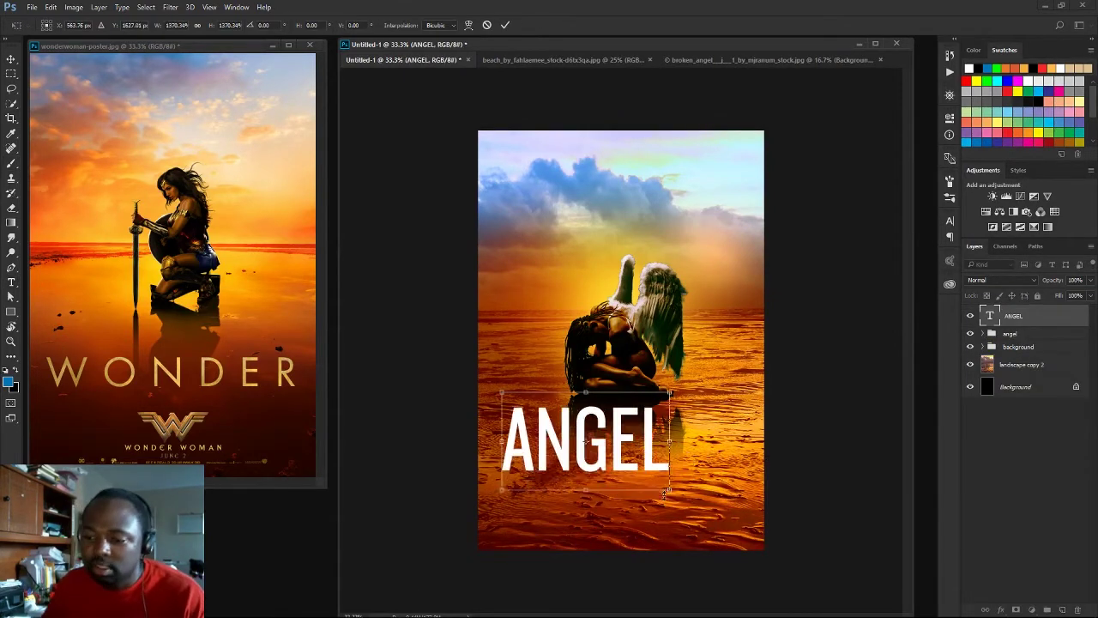
{"action": "left_click_drag", "start_coordinate": [207, 25], "coordinate": [199, 28]}
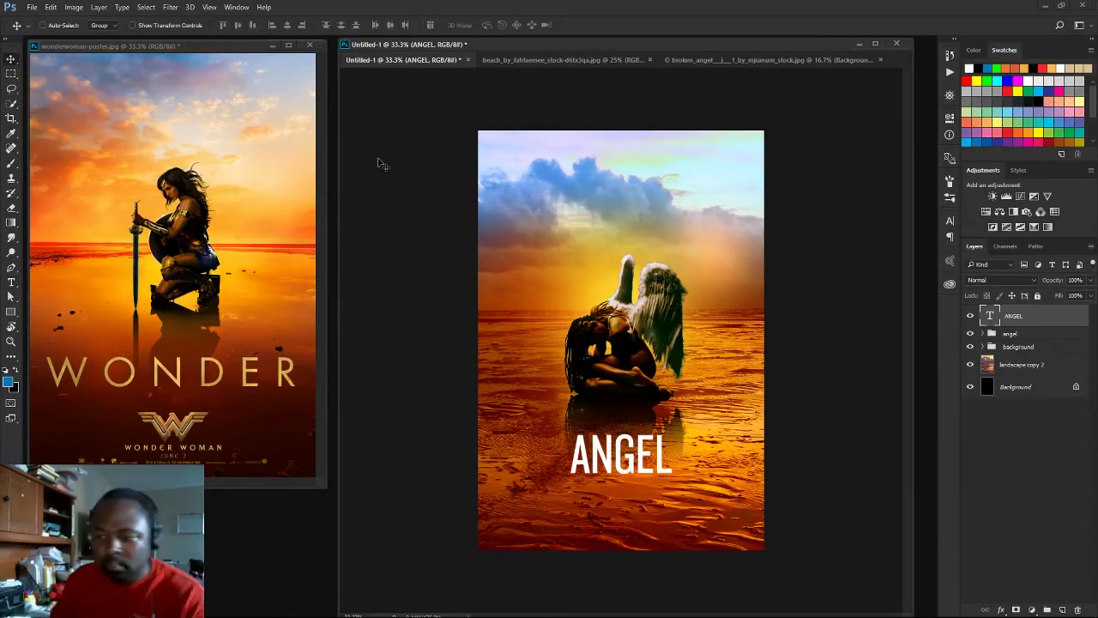
{"action": "left_click", "coordinate": [141, 25]}
{"action": "left_click", "coordinate": [129, 107]}
{"action": "left_click", "coordinate": [141, 25]}
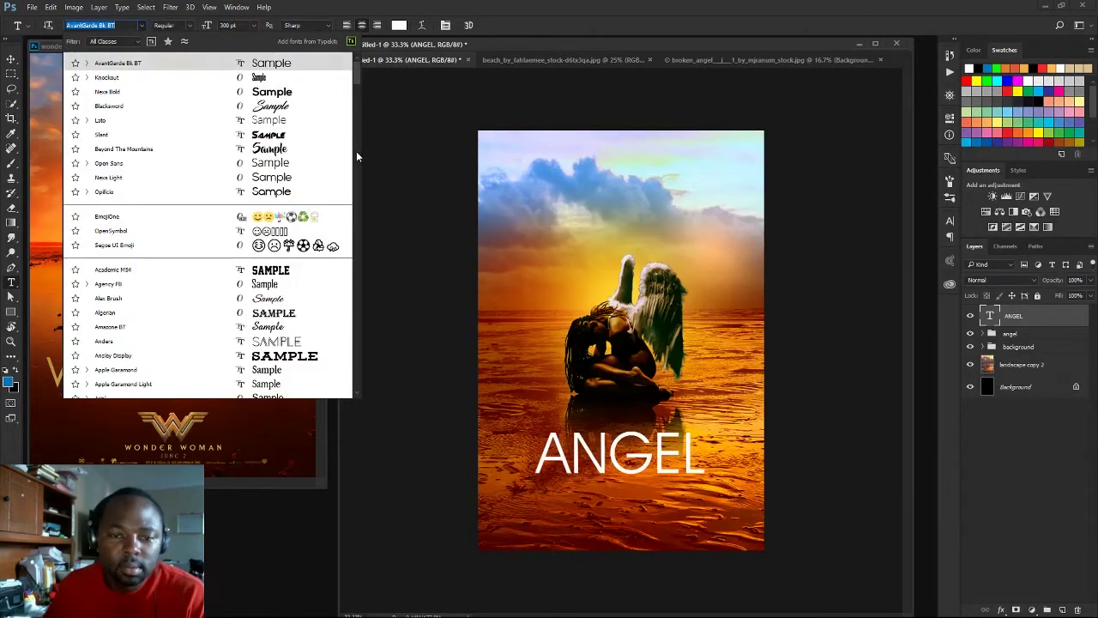
{"action": "key", "text": "Escape"}
{"action": "key", "text": "ctrl+t"}
{"action": "left_click", "coordinate": [504, 25]}
Widen ANGEL's letter spacing and colour it with gold sampled from the WONDER lettering
{"action": "left_click", "coordinate": [950, 220]}
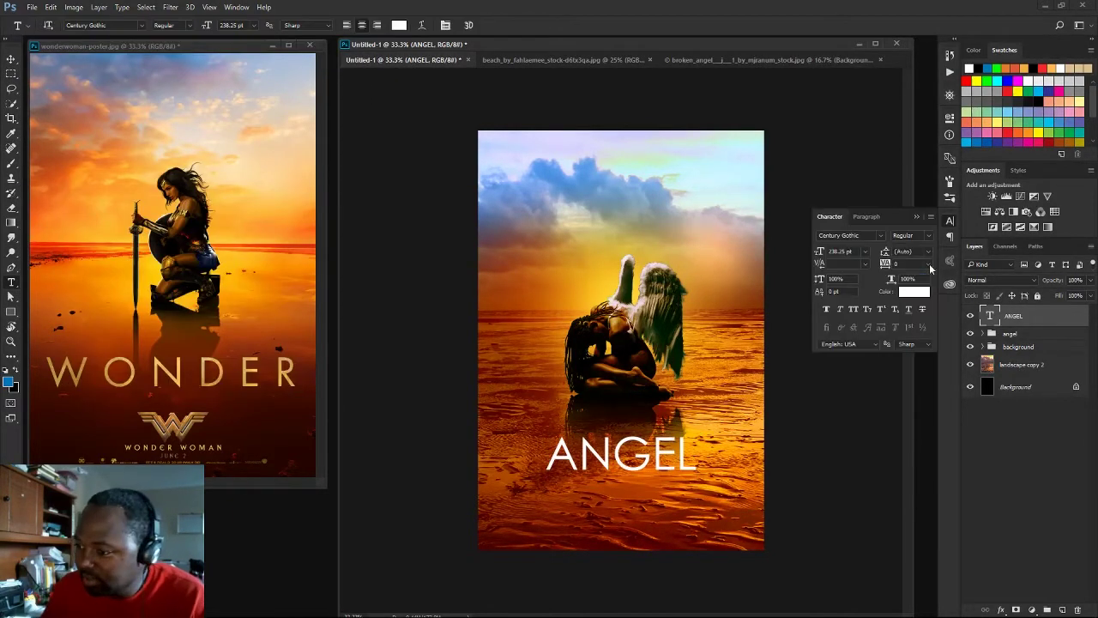
{"action": "left_click_drag", "start_coordinate": [883, 276], "coordinate": [909, 276]}
{"action": "left_click", "coordinate": [949, 221]}
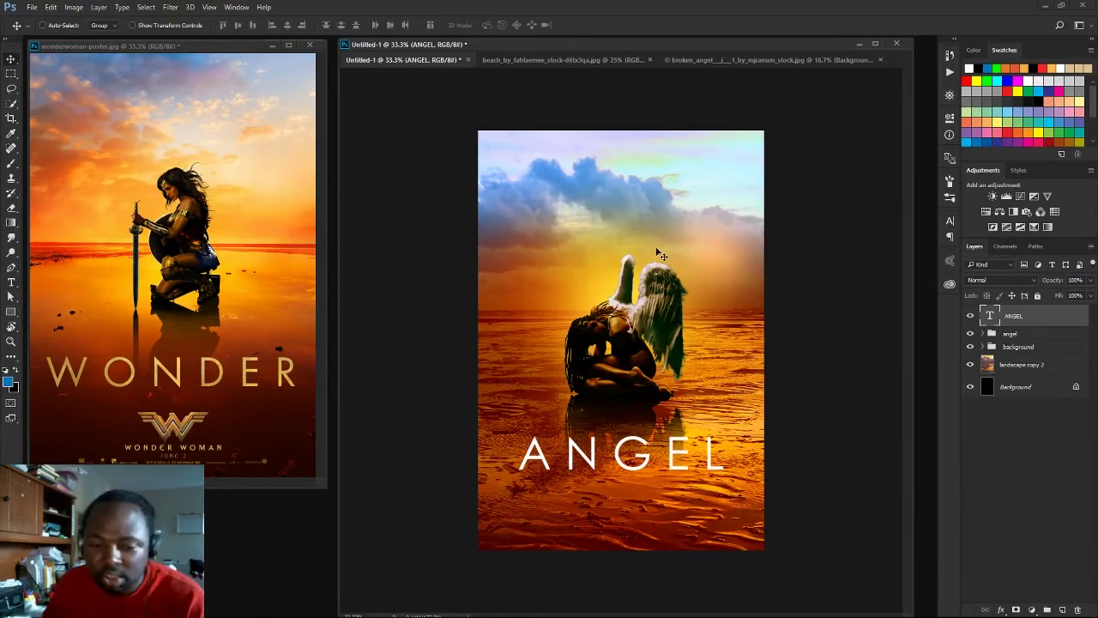
{"action": "left_click", "coordinate": [399, 25]}
{"action": "left_click", "coordinate": [132, 369]}
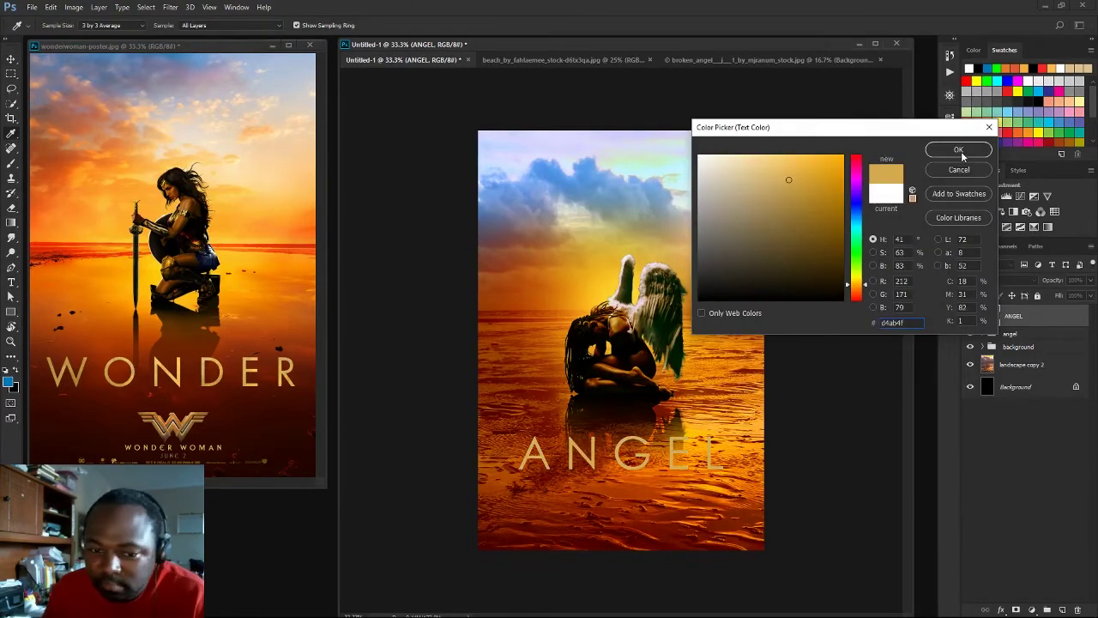
{"action": "left_click", "coordinate": [958, 150]}
{"action": "key", "text": "ctrl+Return"}
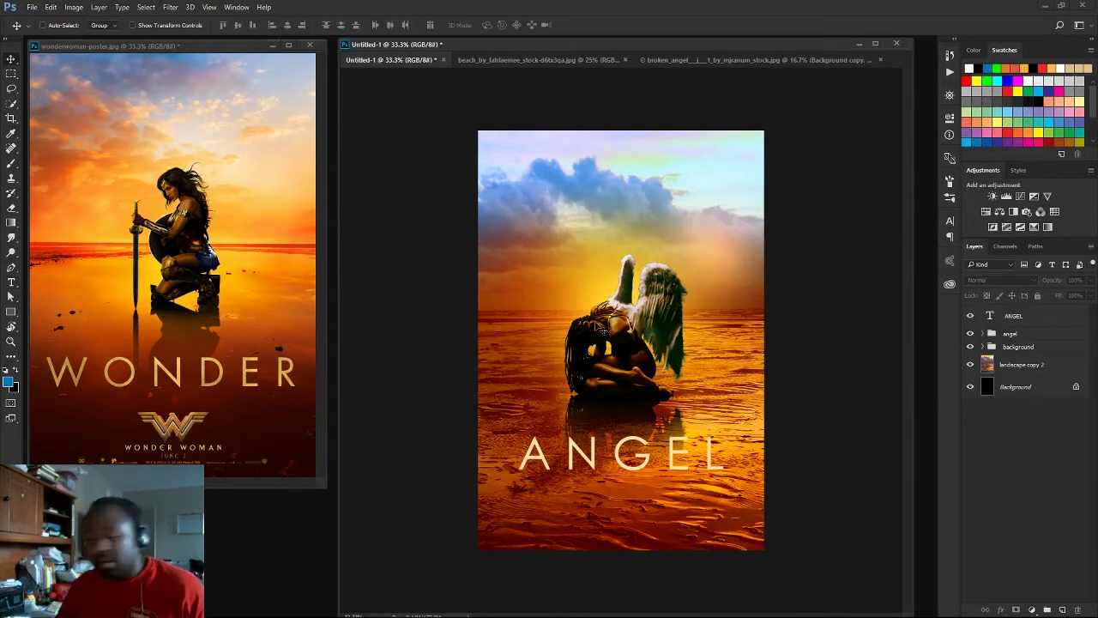